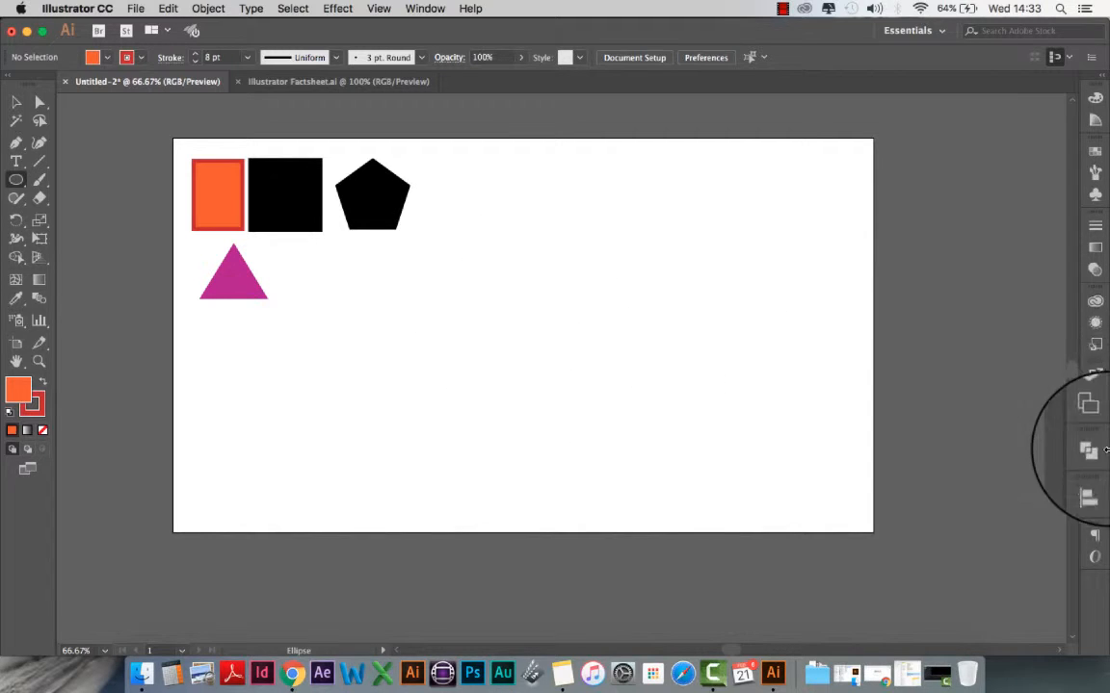
# Make Layer 2 the active layer, leaving Layer 1 hidden
pyautogui.click(1095, 397)
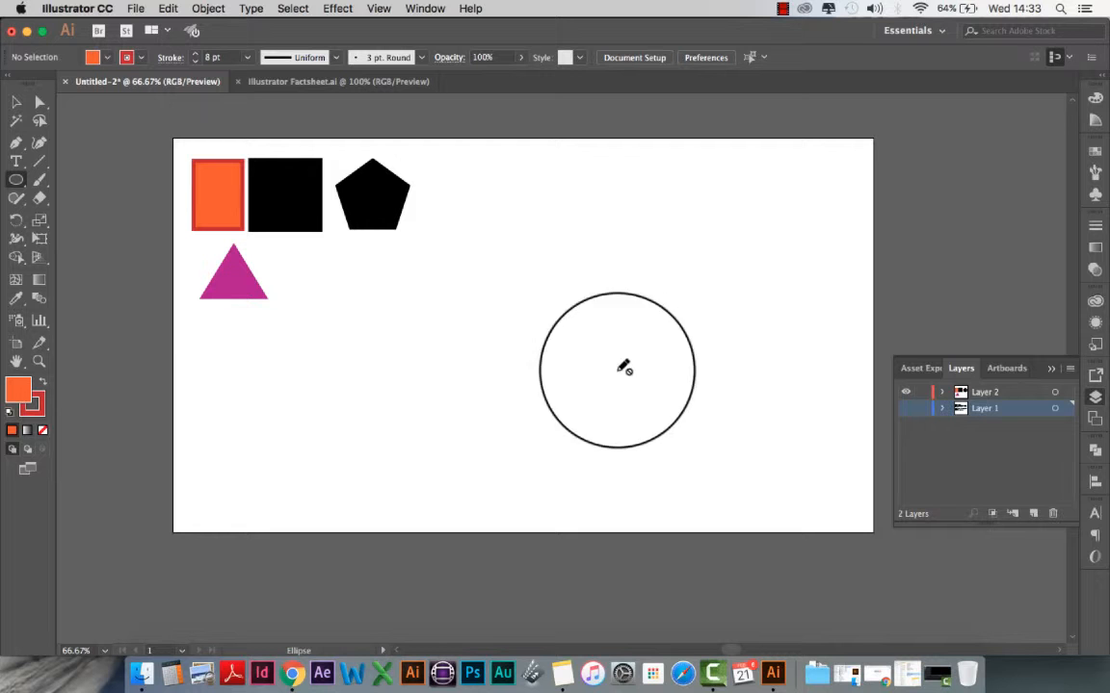
pyautogui.click(905, 409)
pyautogui.click(905, 409)
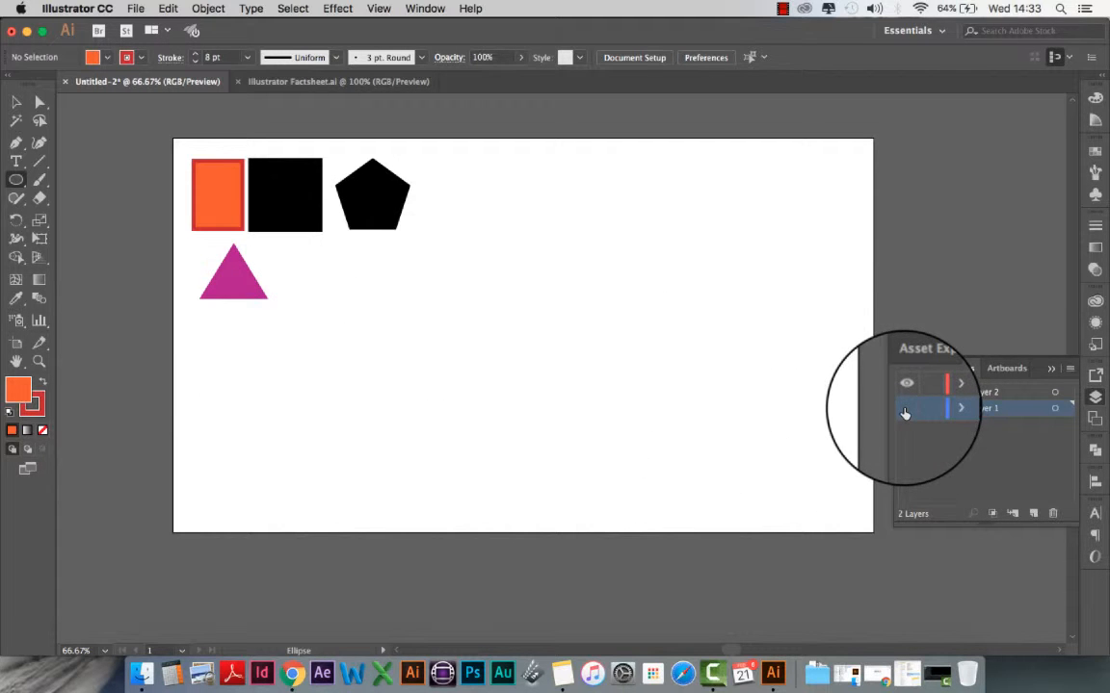
pyautogui.click(1006, 393)
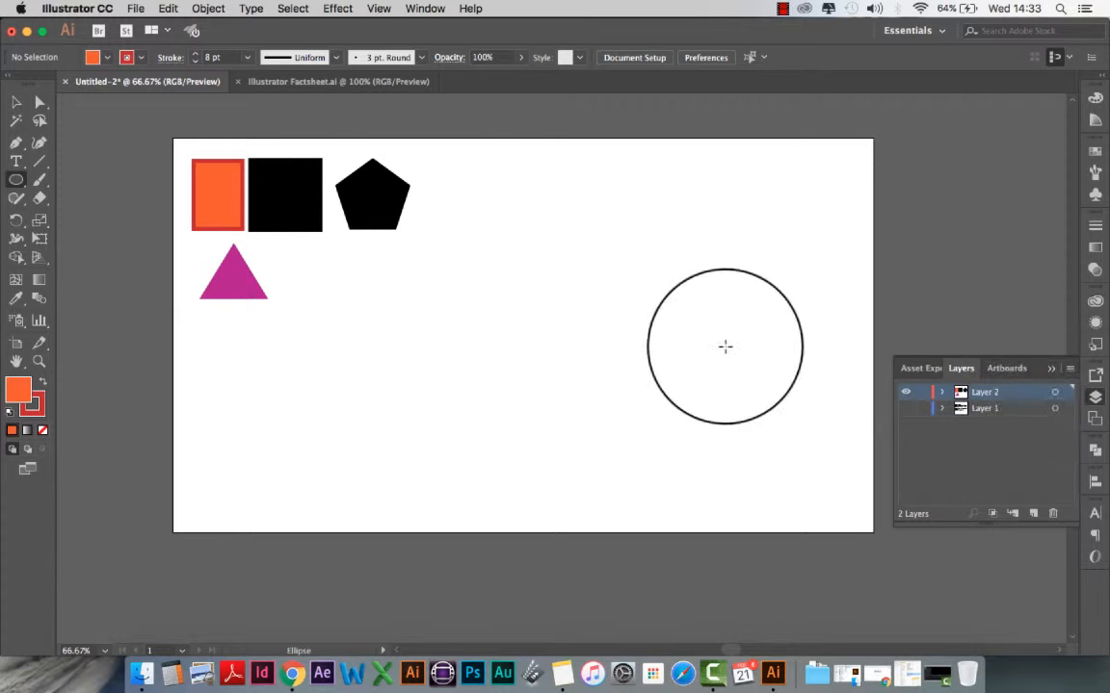
pyautogui.click(1053, 372)
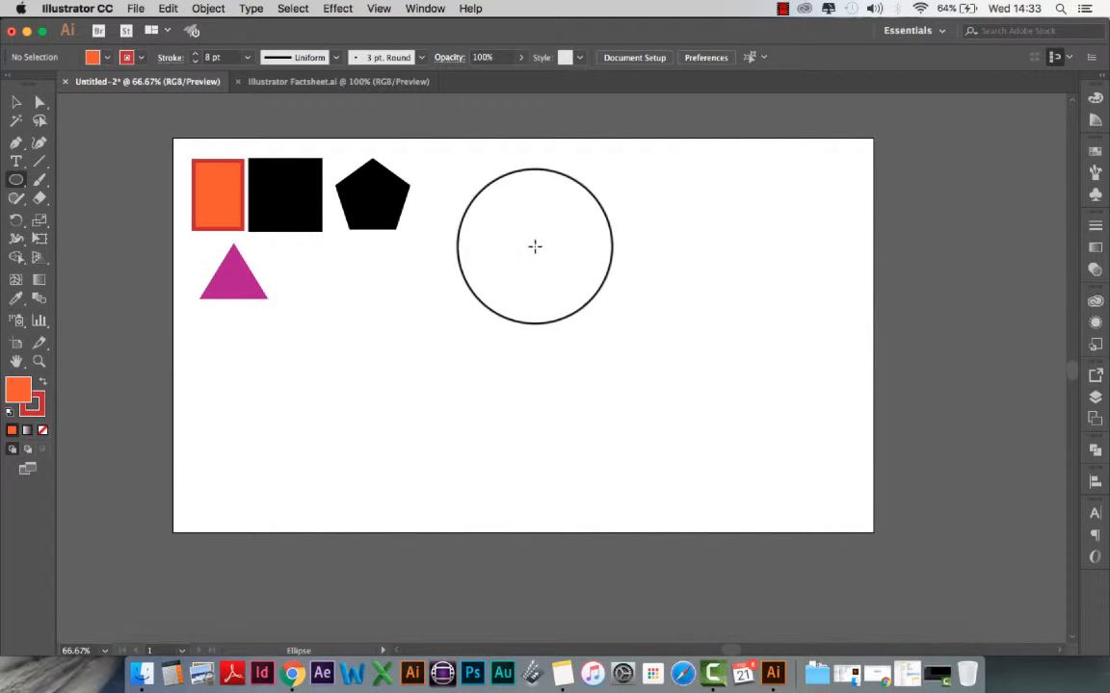
# Draw a circle about 461 px in diameter in the empty right half of the artboard and remove its stroke
pyautogui.moveTo(522, 229); pyautogui.dragTo(776, 454)
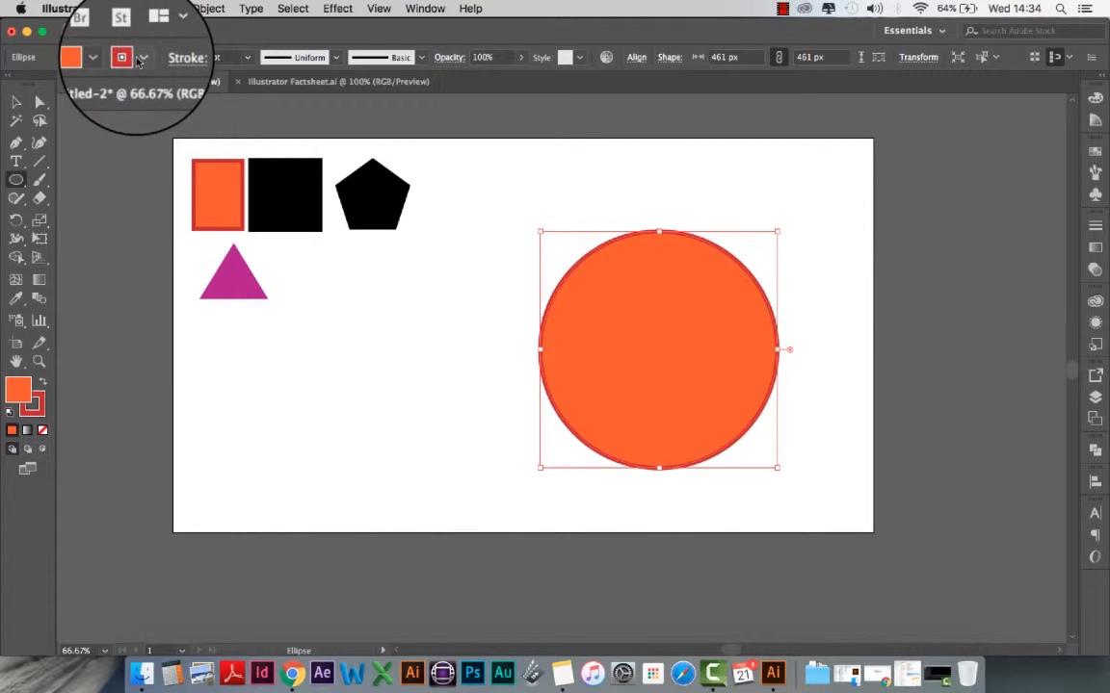
pyautogui.click(139, 59)
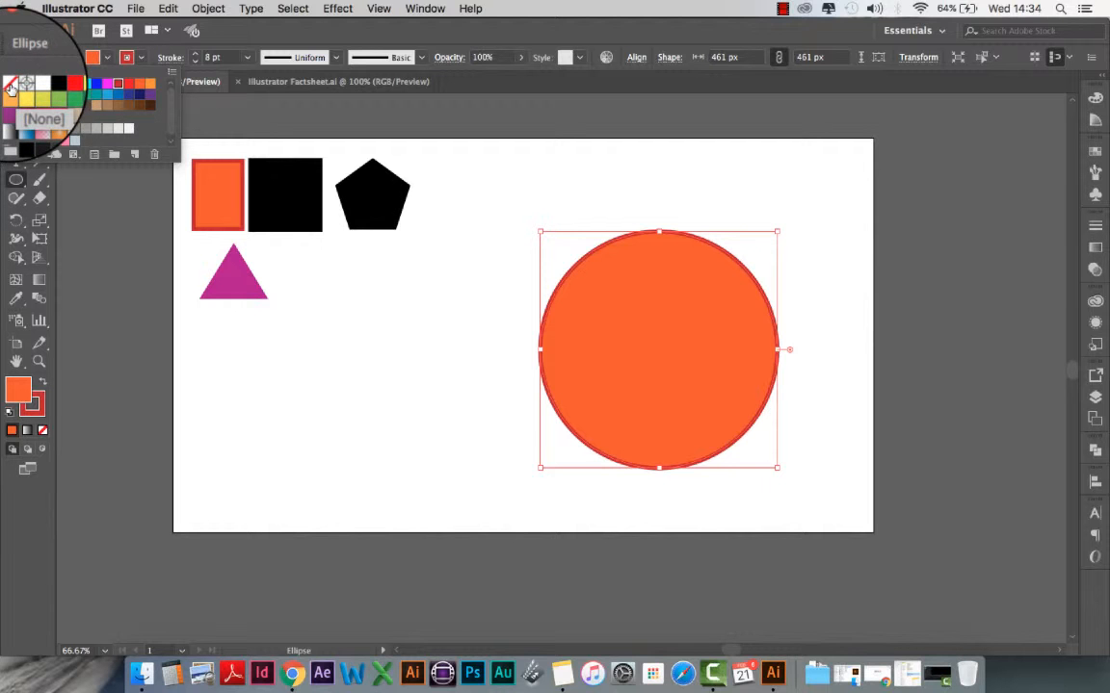
pyautogui.click(9, 87)
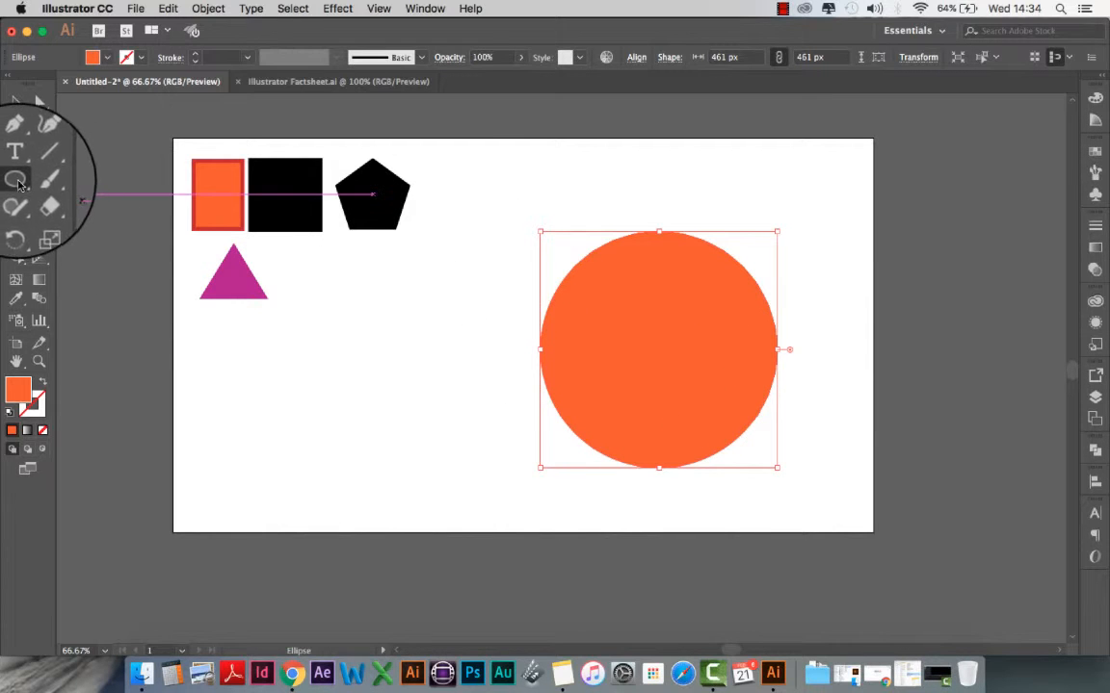
# Move the orange circle left towards the middle of the artboard and deselect it
pyautogui.click(13, 107)
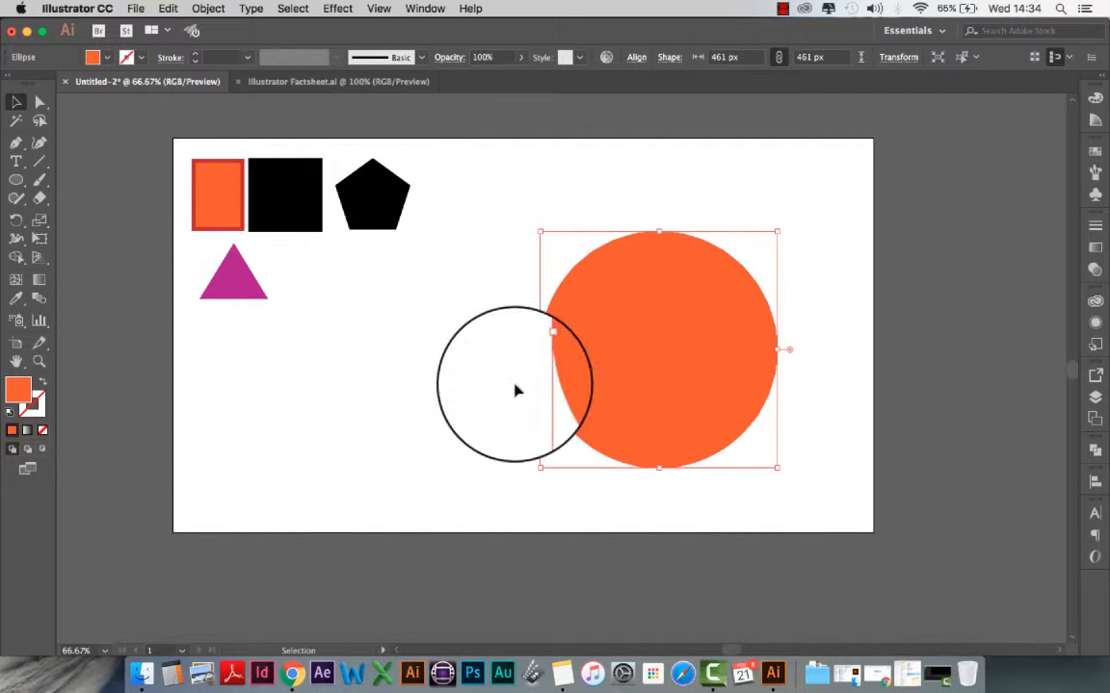
pyautogui.moveTo(696, 383); pyautogui.dragTo(626, 378)
pyautogui.click(760, 391)
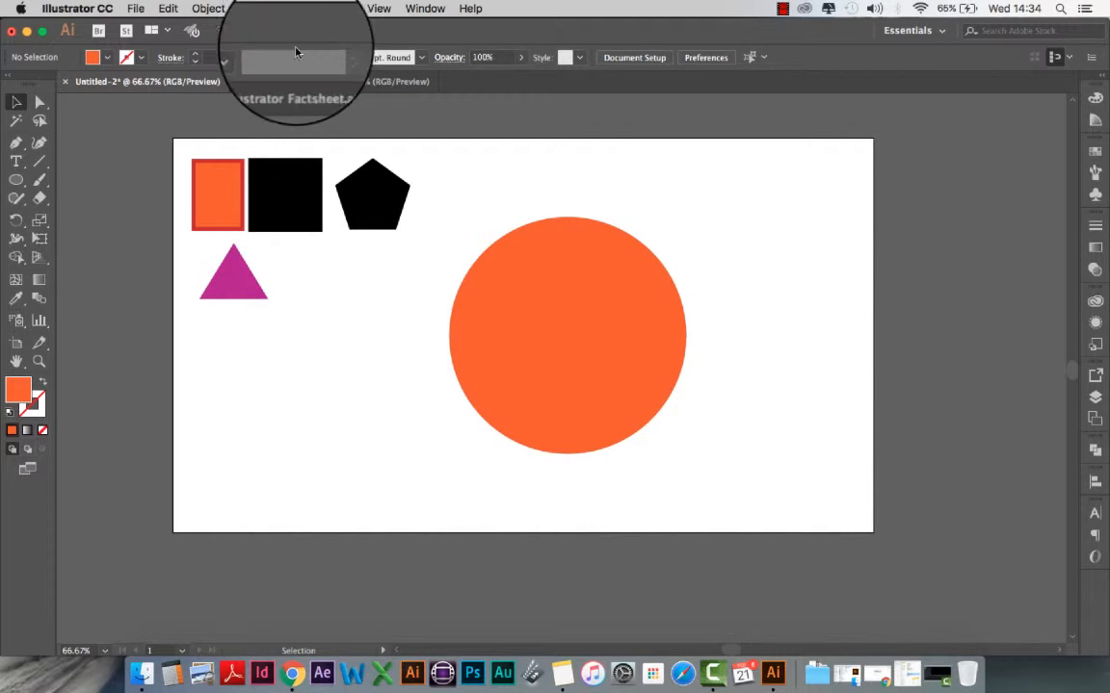
# Change the large circle's fill from the colour picker to a muted green
pyautogui.click(17, 144)
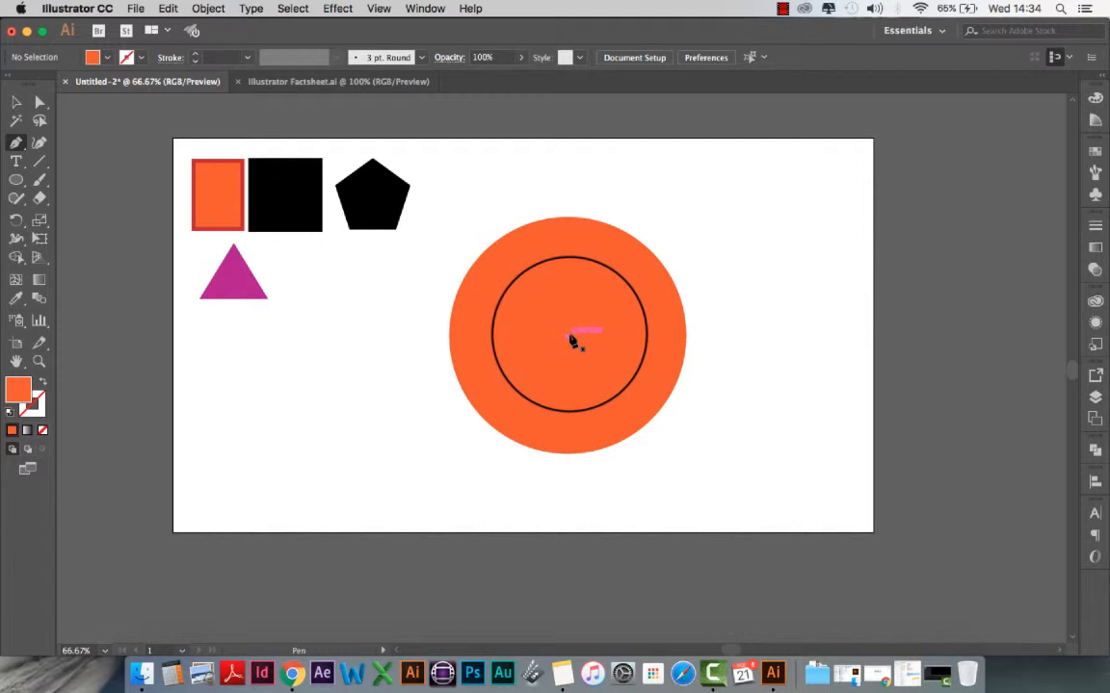
pyautogui.click(16, 101)
pyautogui.click(558, 335)
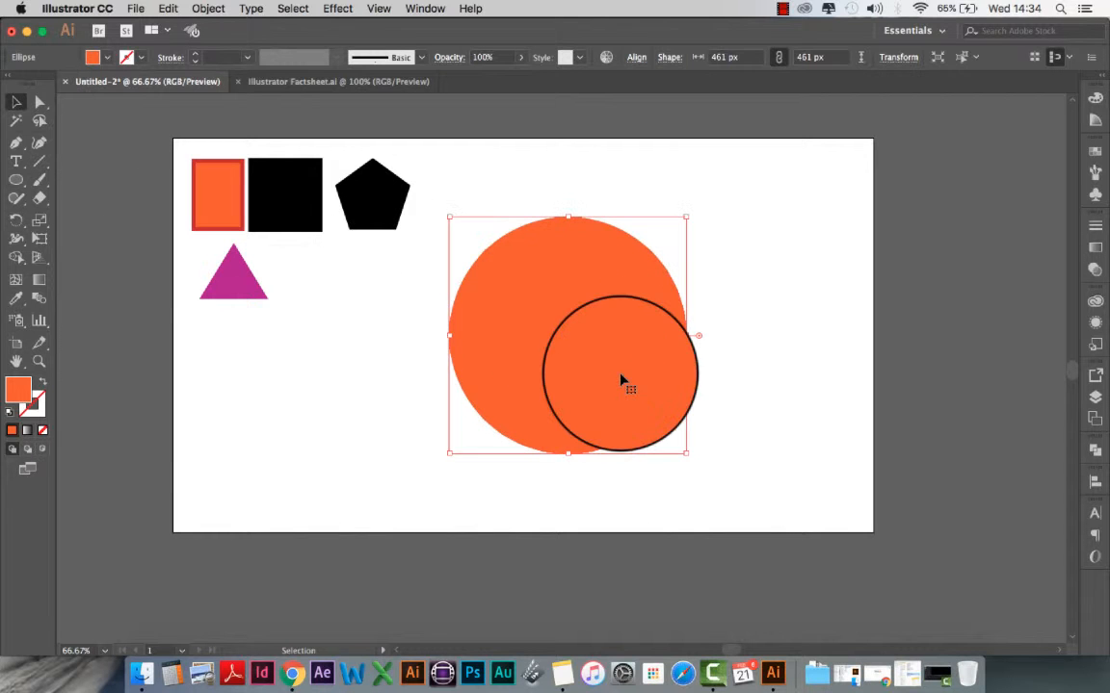
pyautogui.doubleClick(18, 388)
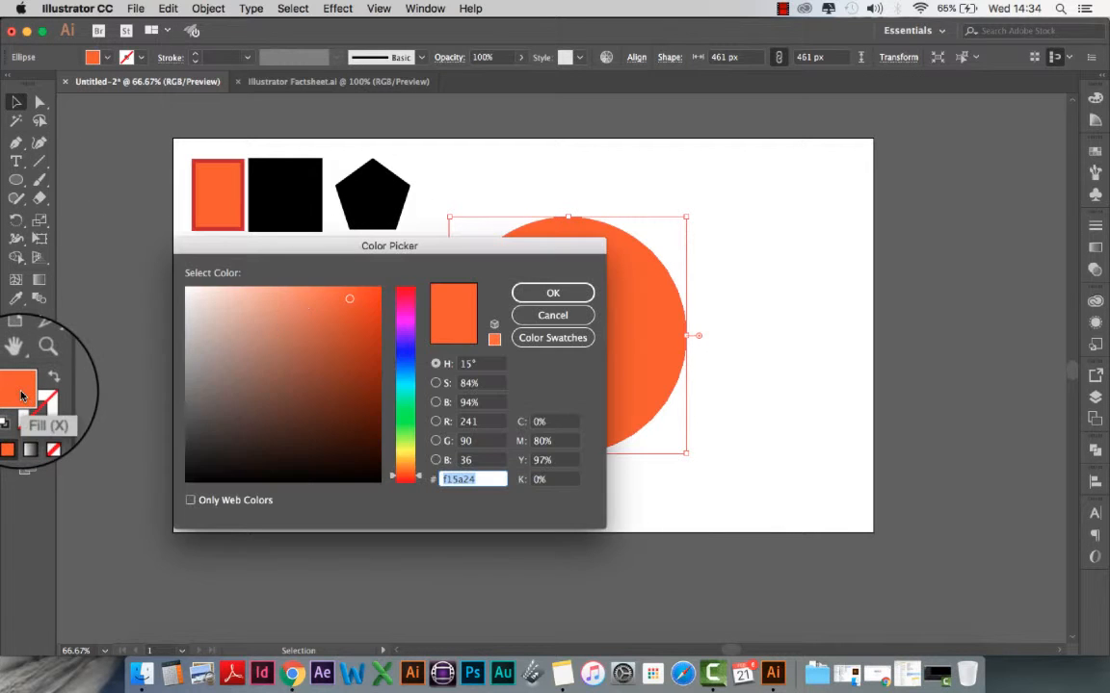
pyautogui.click(404, 391)
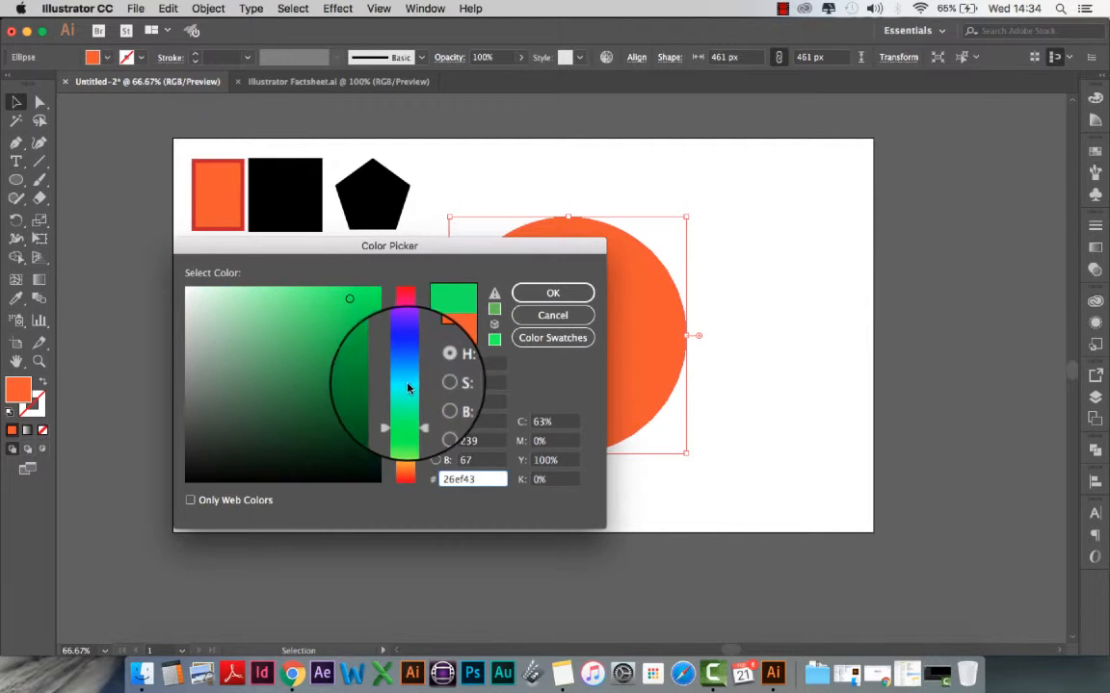
pyautogui.click(402, 378)
pyautogui.moveTo(232, 323)
pyautogui.mouseDown()
pyautogui.moveTo(211, 367)
pyautogui.moveTo(237, 338)
pyautogui.mouseUp()
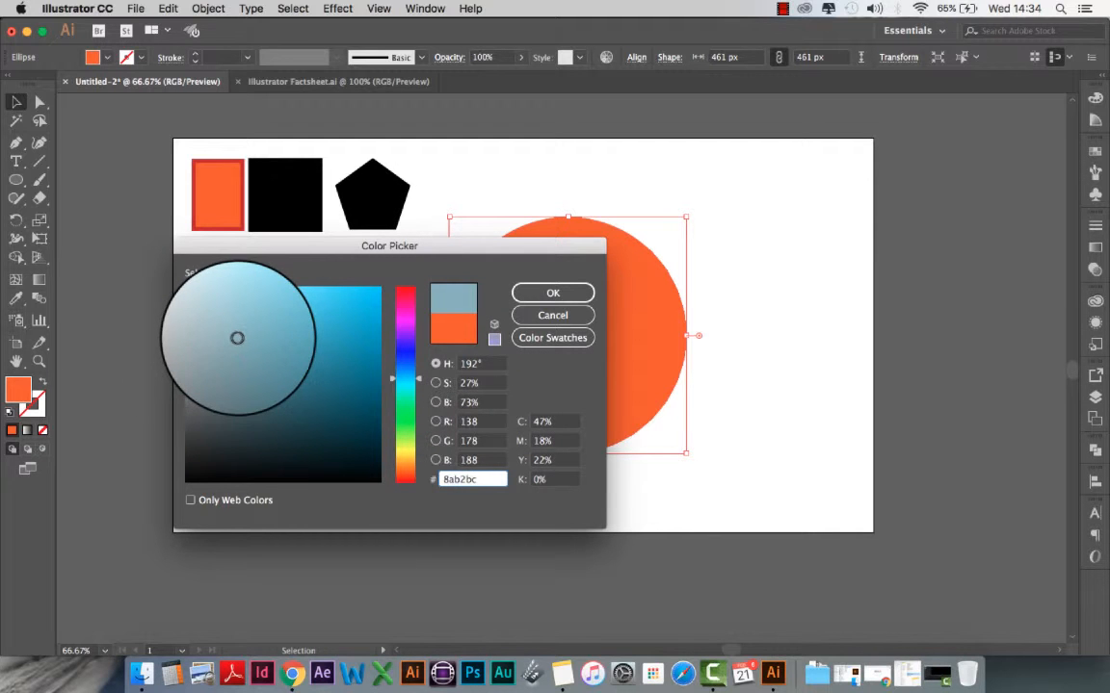
pyautogui.click(409, 307)
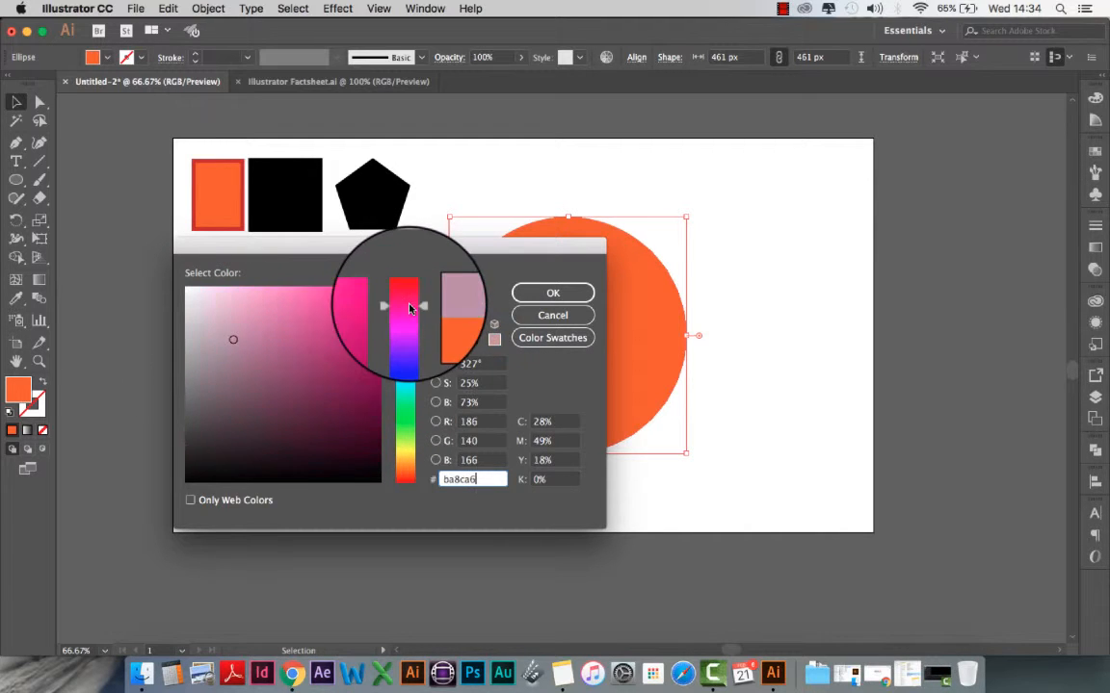
pyautogui.moveTo(409, 307); pyautogui.dragTo(410, 293)
pyautogui.moveTo(299, 324); pyautogui.dragTo(302, 323)
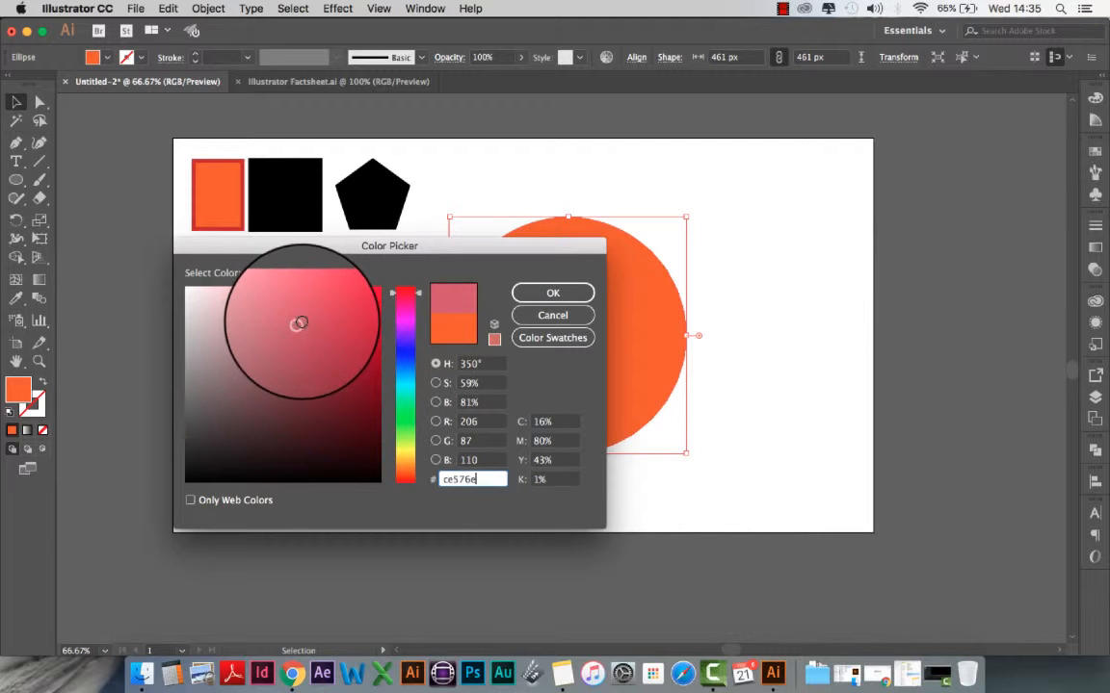
pyautogui.click(406, 394)
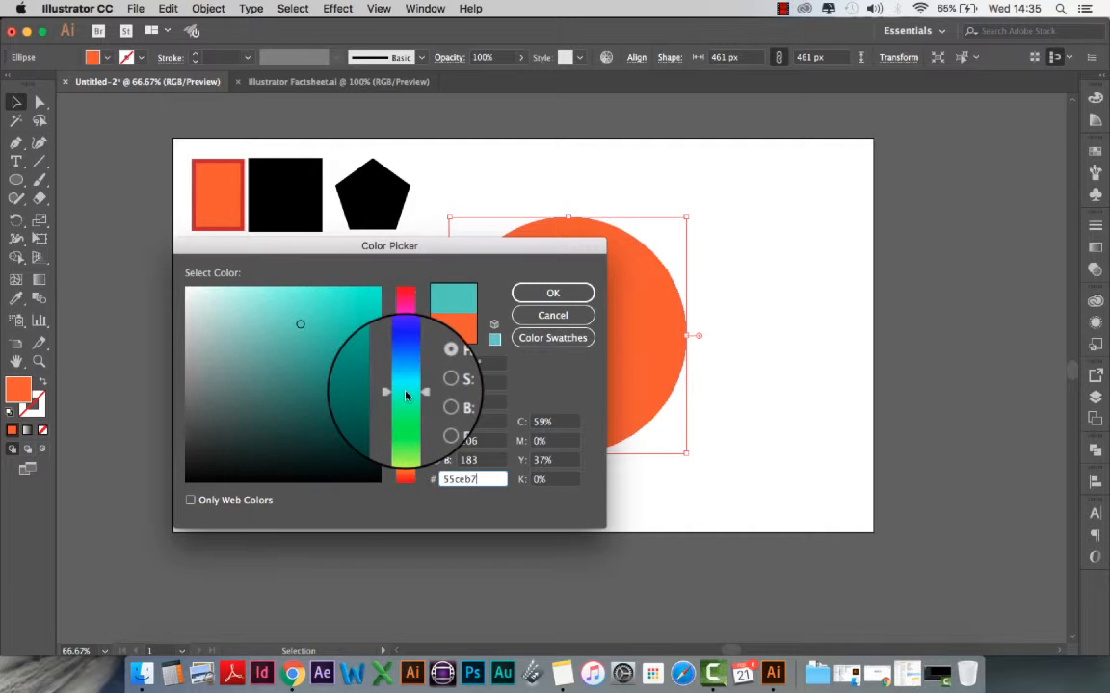
pyautogui.moveTo(406, 394); pyautogui.dragTo(406, 403)
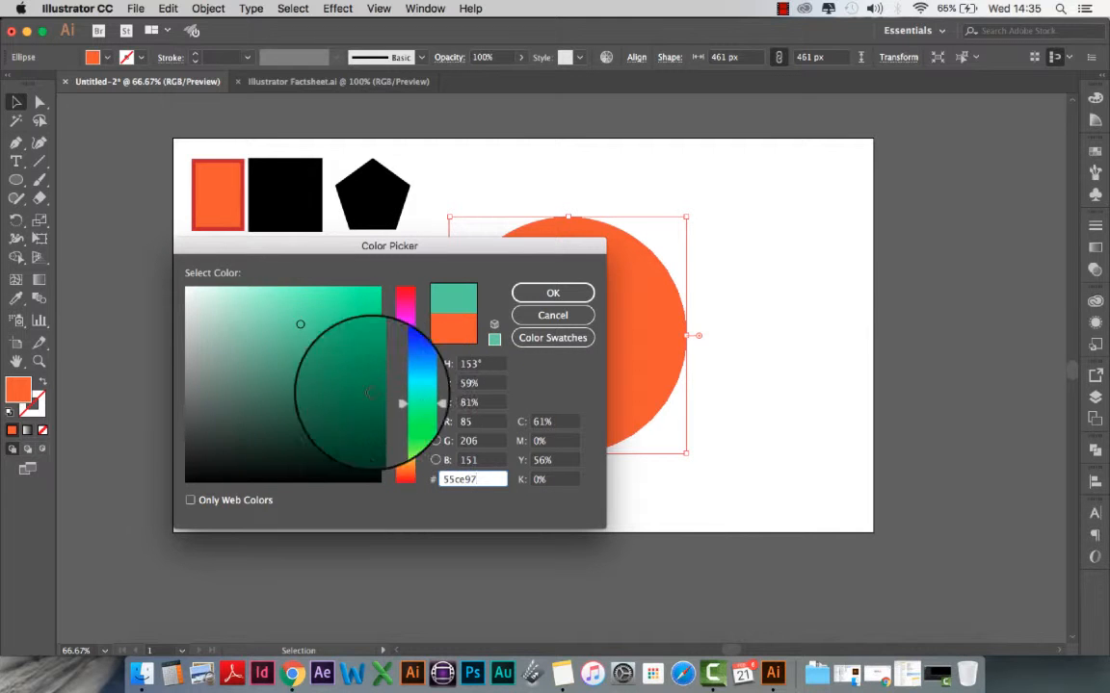
pyautogui.click(552, 293)
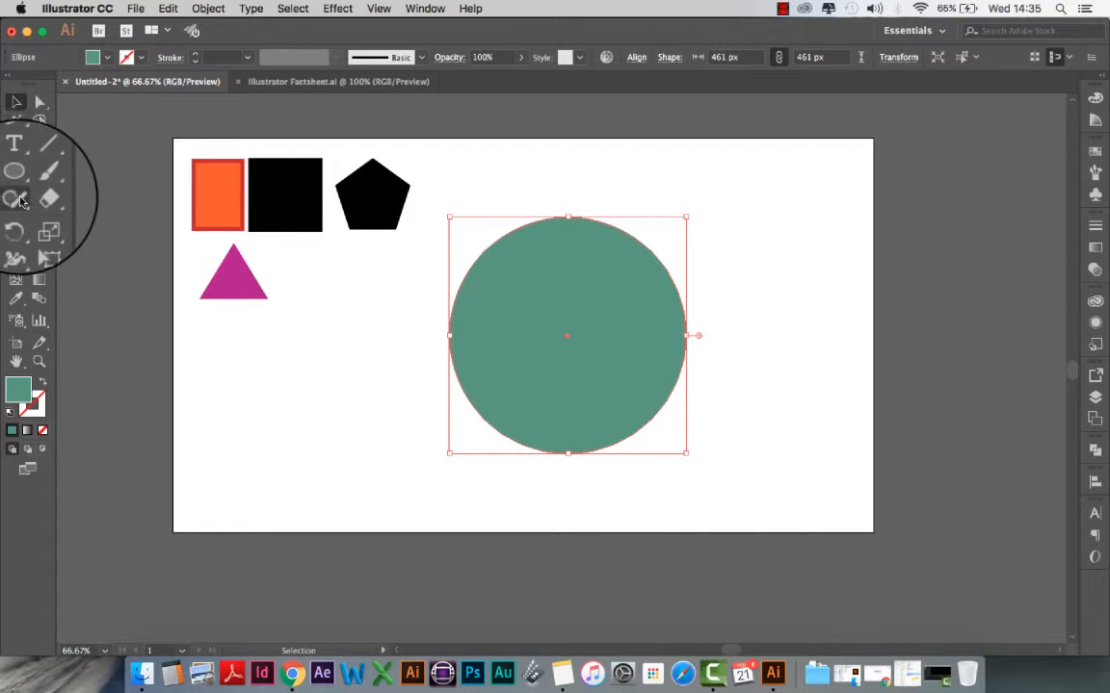
# Draw a closed triangular wedge with the Pen tool from the circle's centre to beyond its top and upper-right edge
pyautogui.click(16, 142)
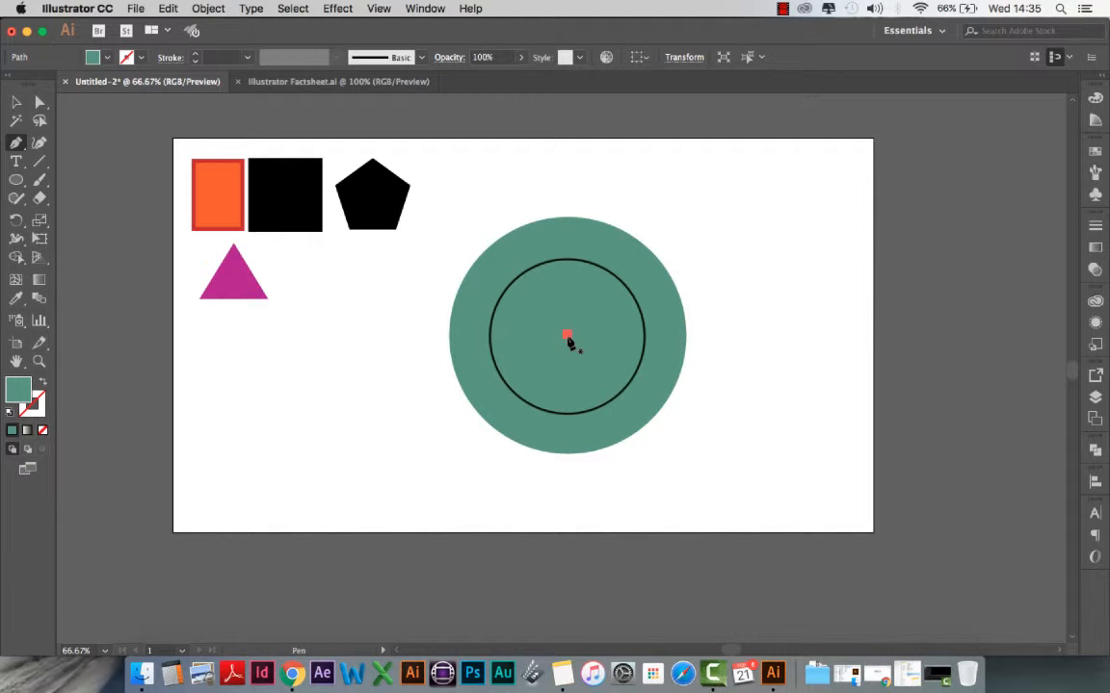
pyautogui.moveTo(569, 342); pyautogui.dragTo(571, 189)
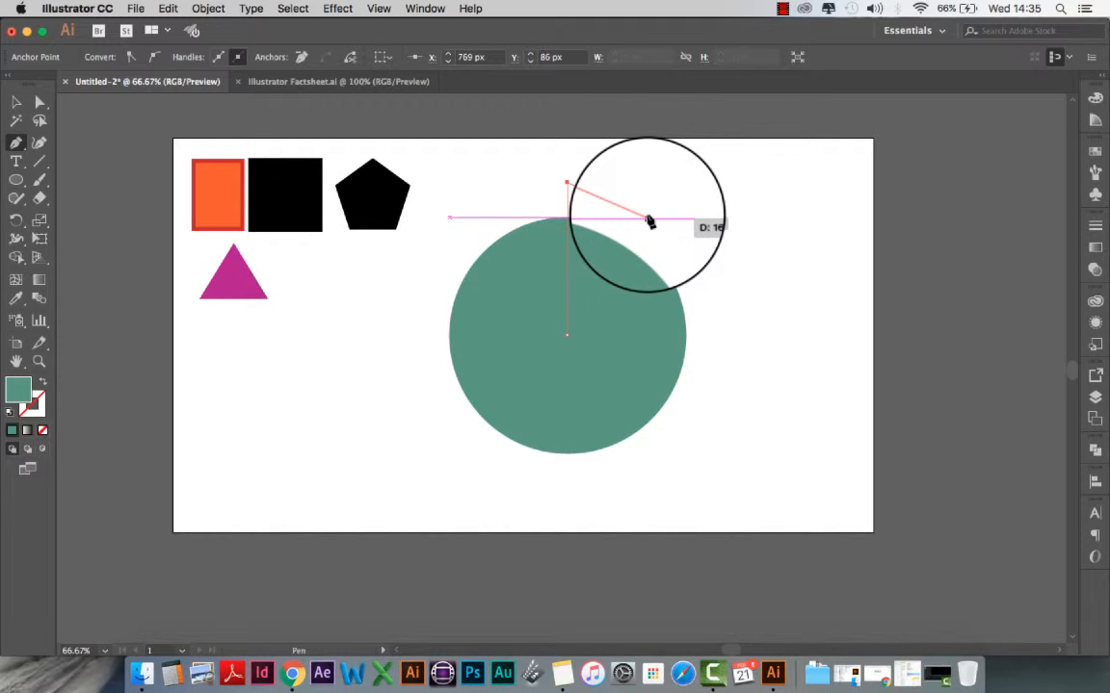
pyautogui.click(710, 258)
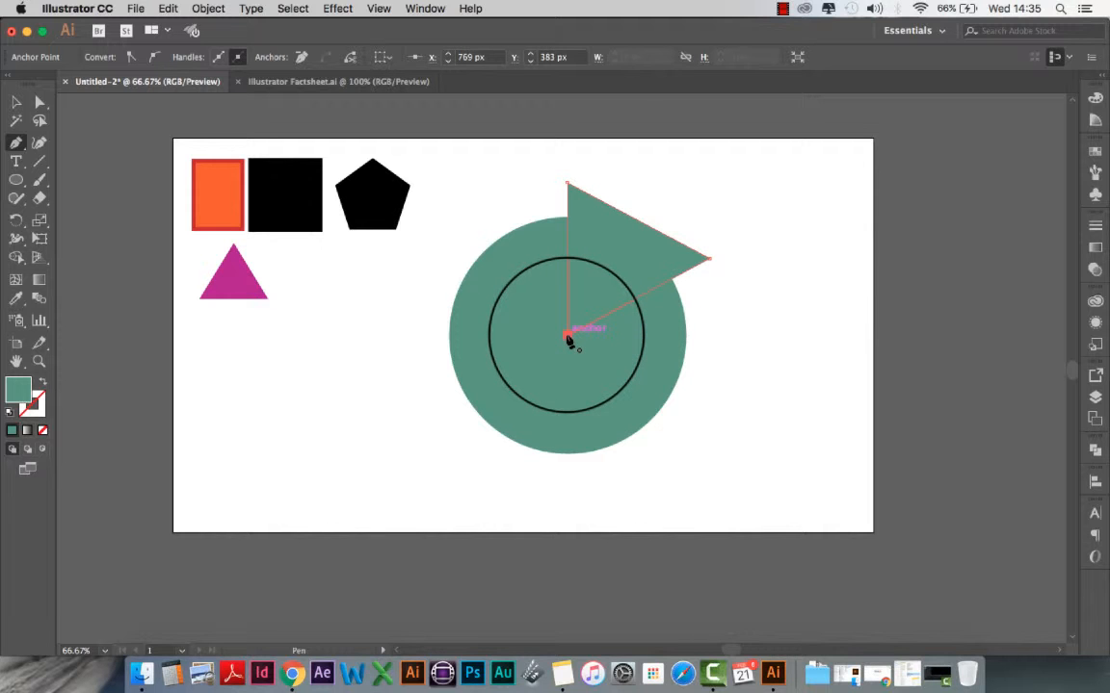
pyautogui.click(568, 338)
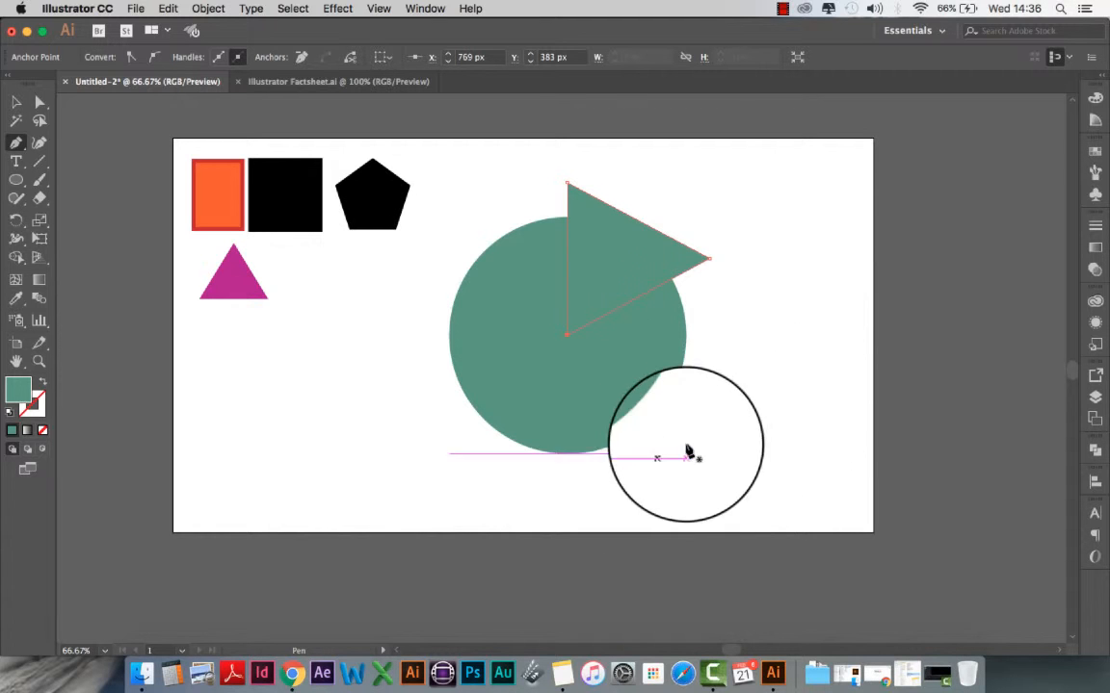
# Draw a closed four-sided wedge from the circle's centre over its right side, sharing the first wedge's outer corner and extending past the lower-right edge
pyautogui.click(651, 456)
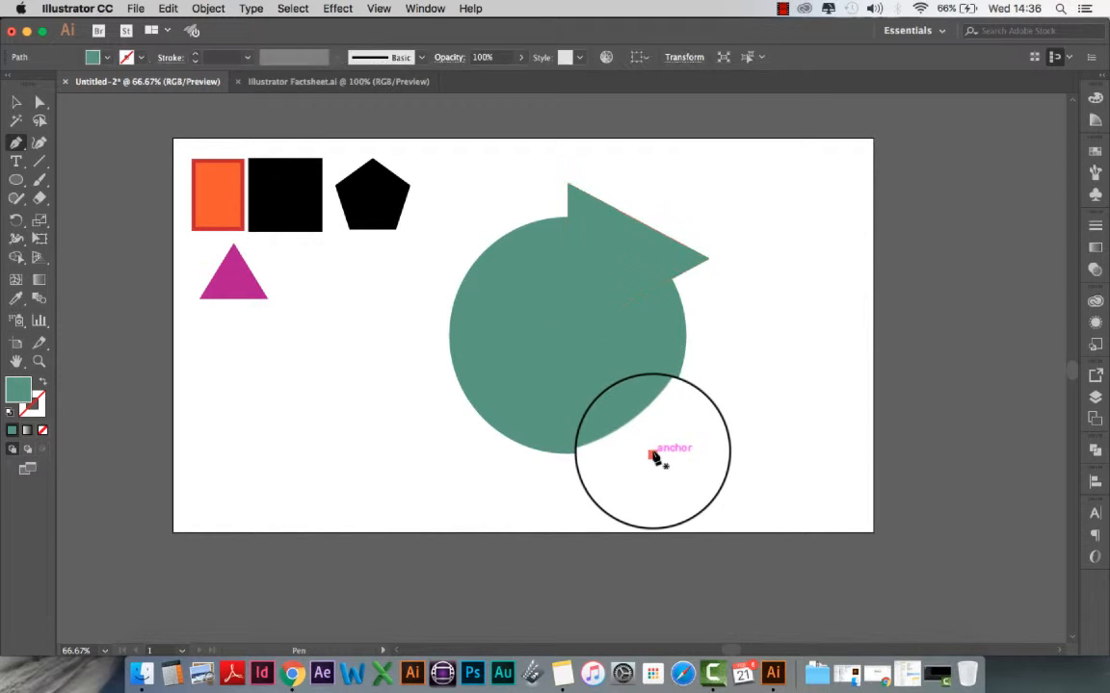
pyautogui.moveTo(654, 456); pyautogui.dragTo(569, 339)
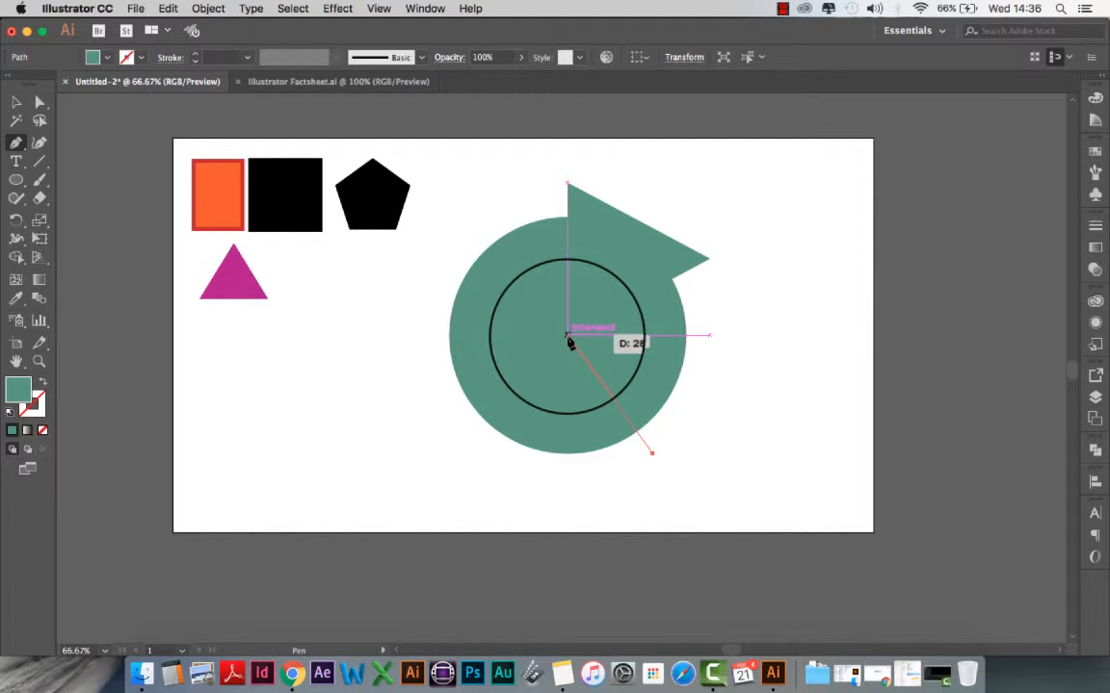
pyautogui.moveTo(570, 342); pyautogui.dragTo(710, 266)
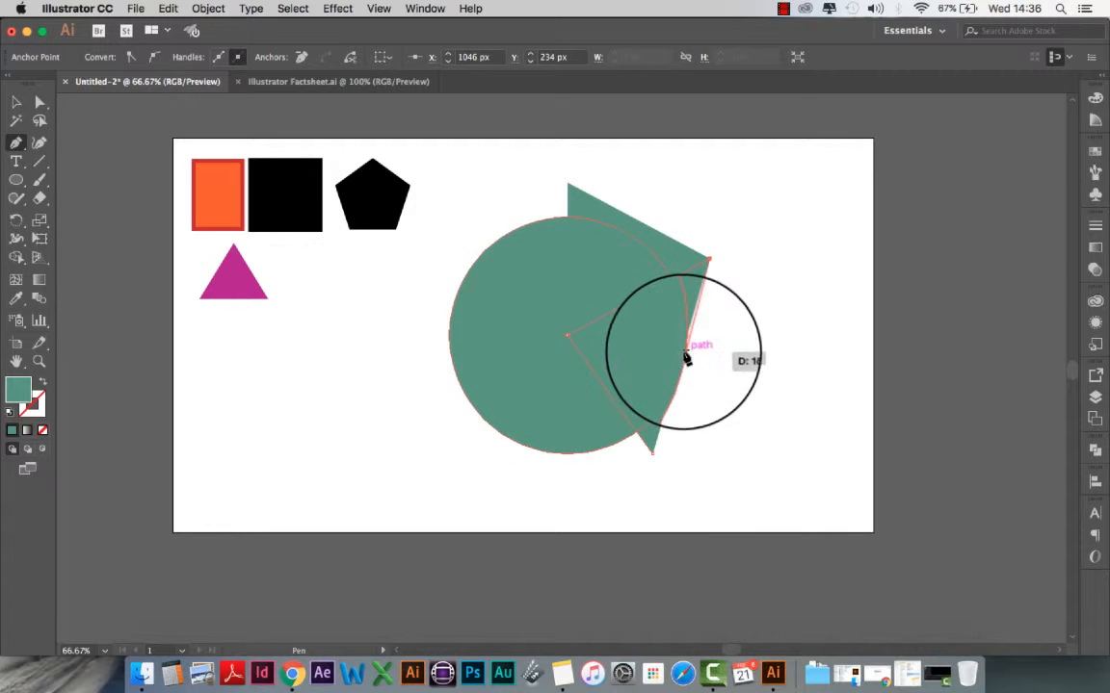
pyautogui.click(725, 388)
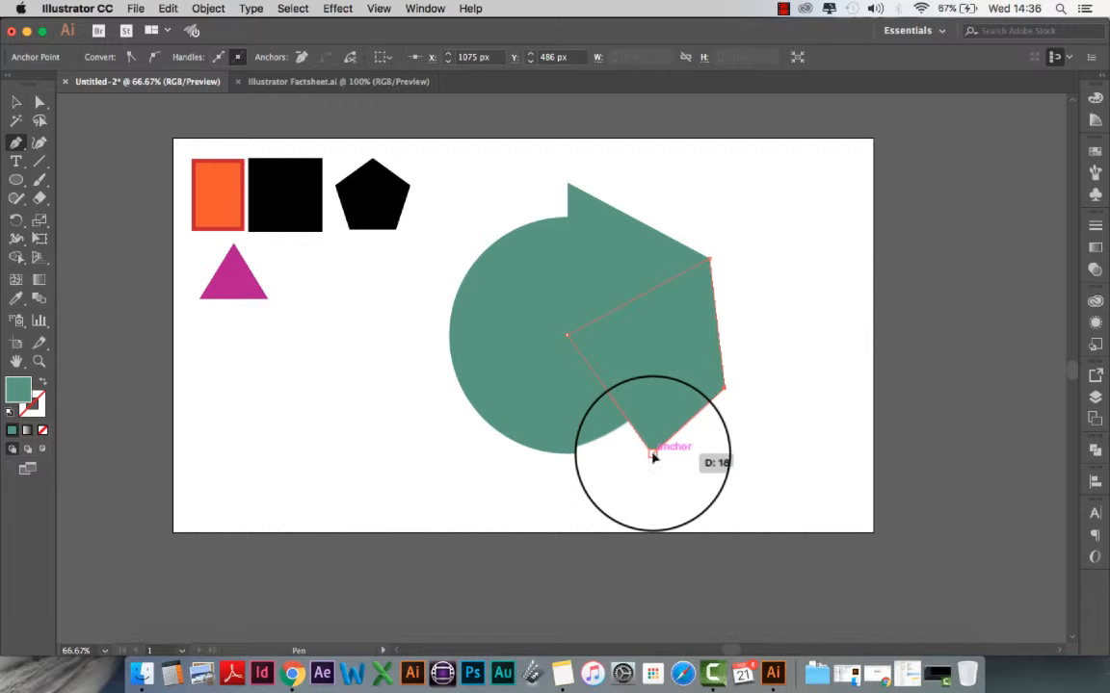
pyautogui.click(653, 454)
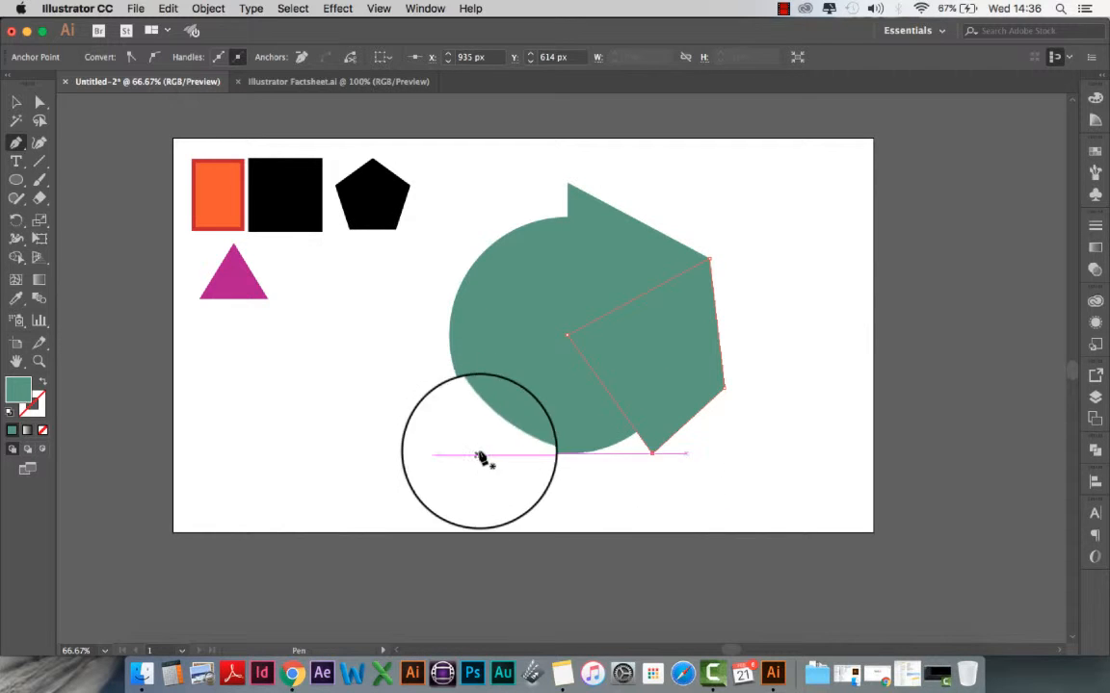
# Draw a narrow closed triangular wedge from the circle's centre past its bottom edge, adjoining the right-hand wedge's lower corner
pyautogui.moveTo(576, 472); pyautogui.dragTo(569, 337)
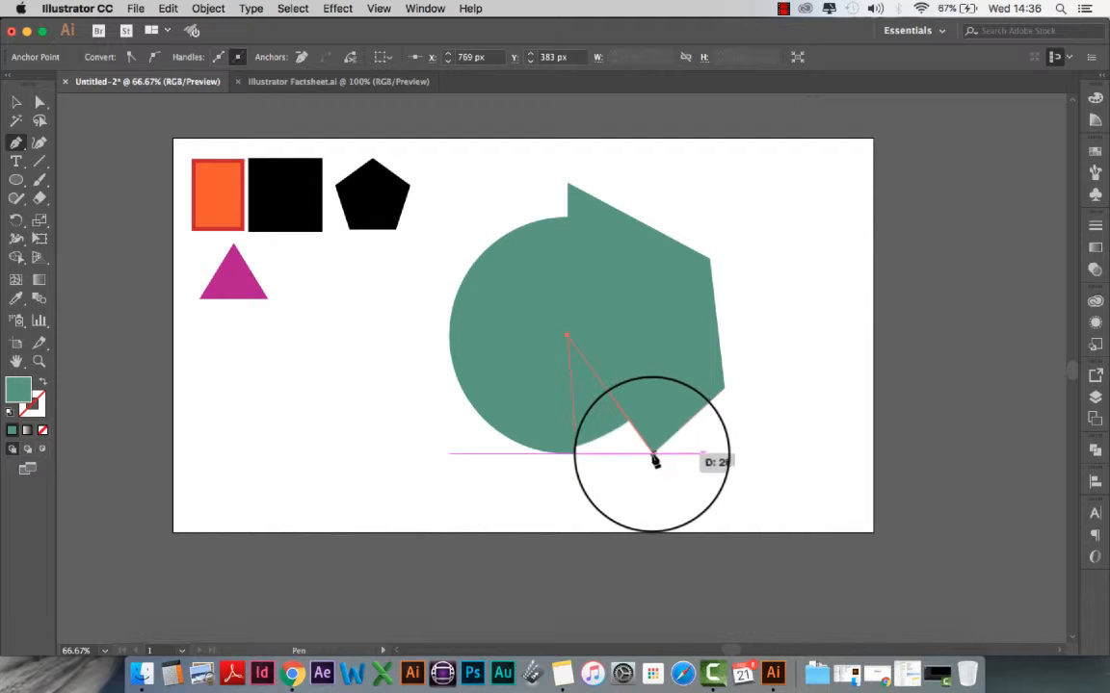
pyautogui.moveTo(654, 462); pyautogui.dragTo(579, 479)
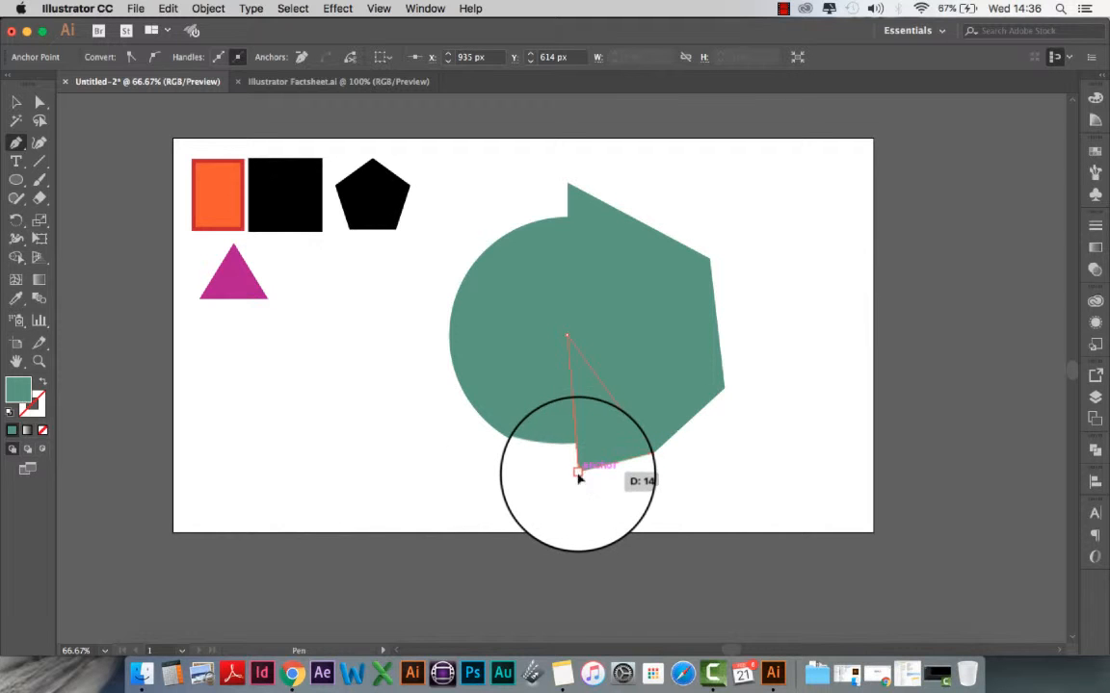
pyautogui.click(578, 474)
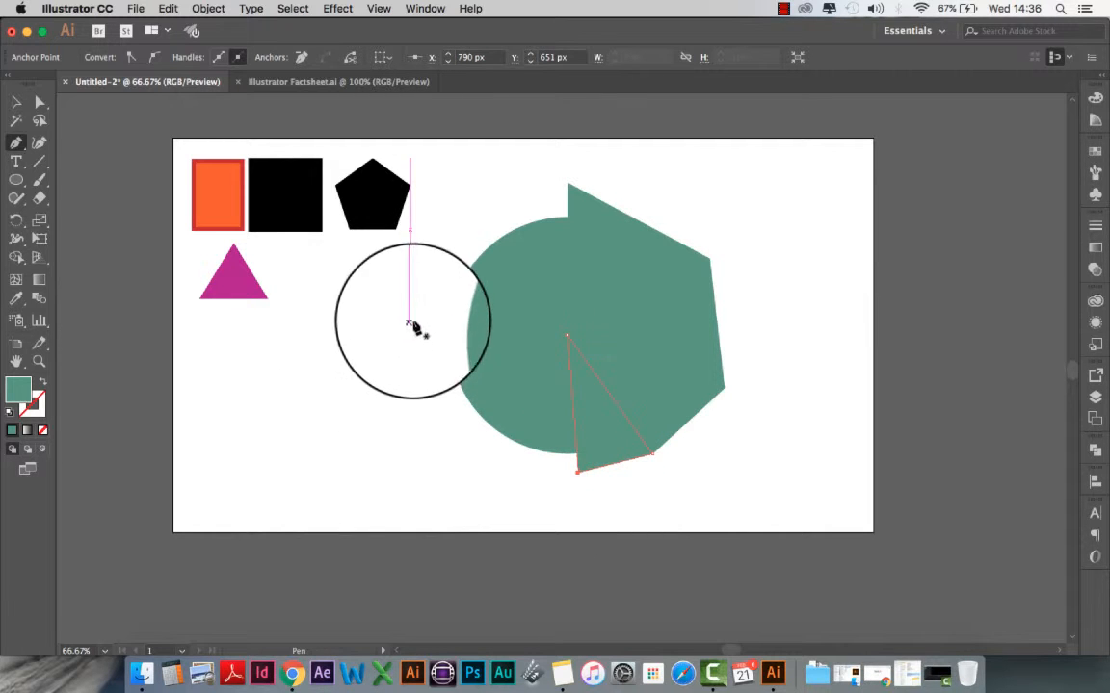
# Draw a closed five-sided wedge from the circle's centre covering its lower-left part, starting at the narrow wedge's bottom corner and extending past the left edge
pyautogui.moveTo(432, 291); pyautogui.dragTo(578, 349)
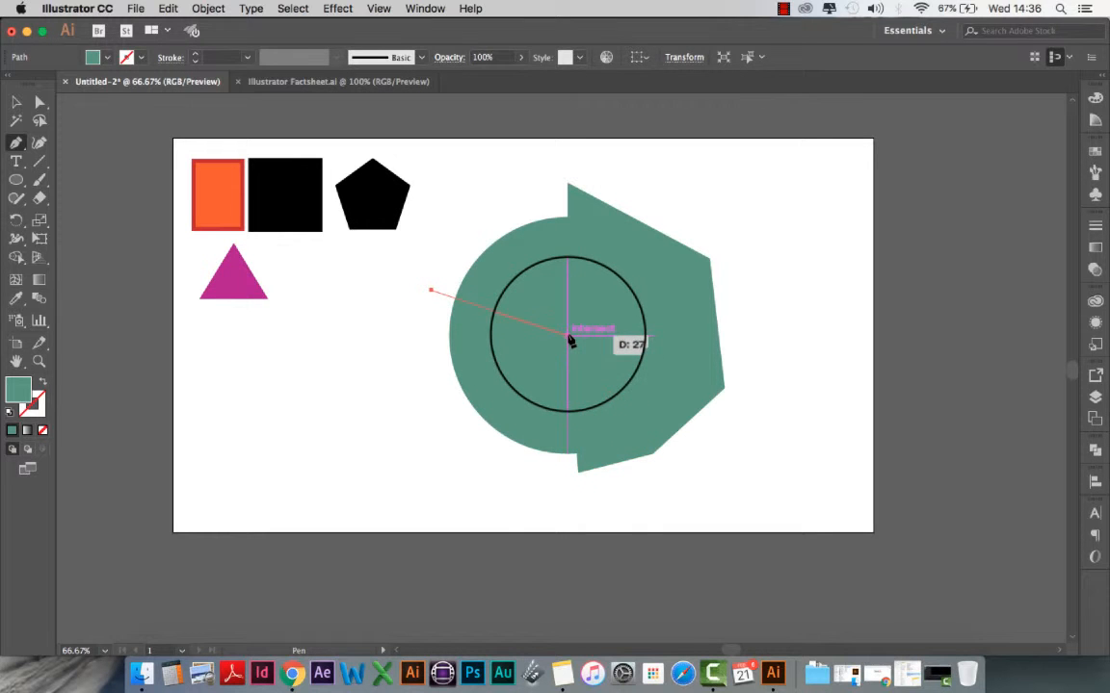
pyautogui.click(569, 336)
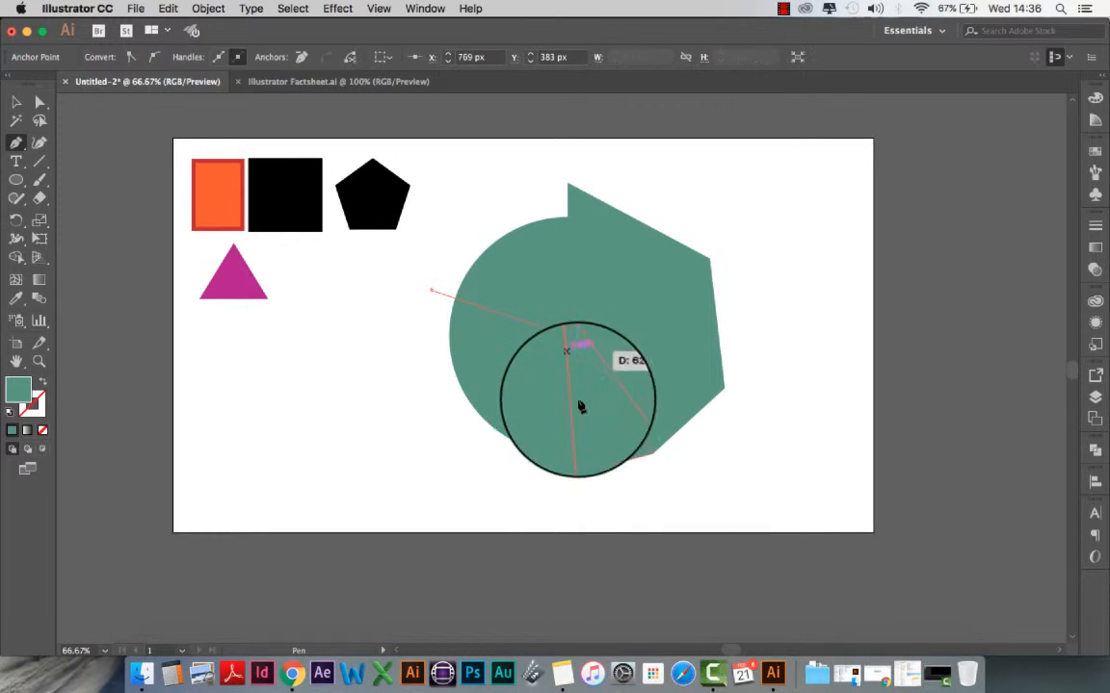
pyautogui.click(578, 477)
pyautogui.click(469, 454)
pyautogui.click(424, 367)
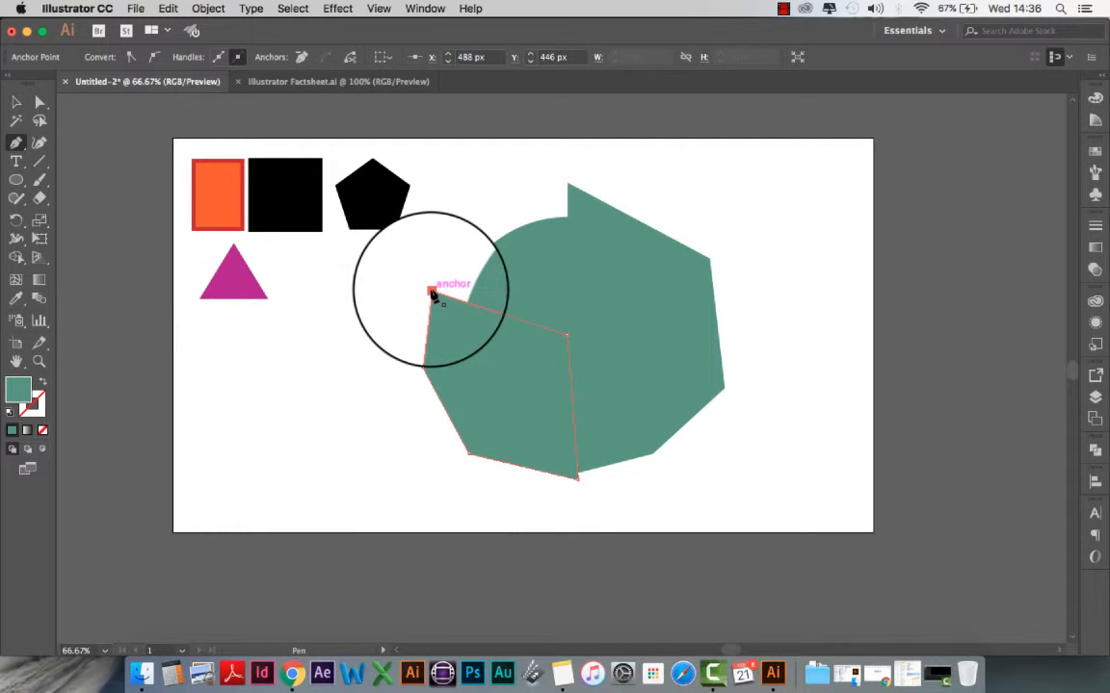
pyautogui.click(432, 293)
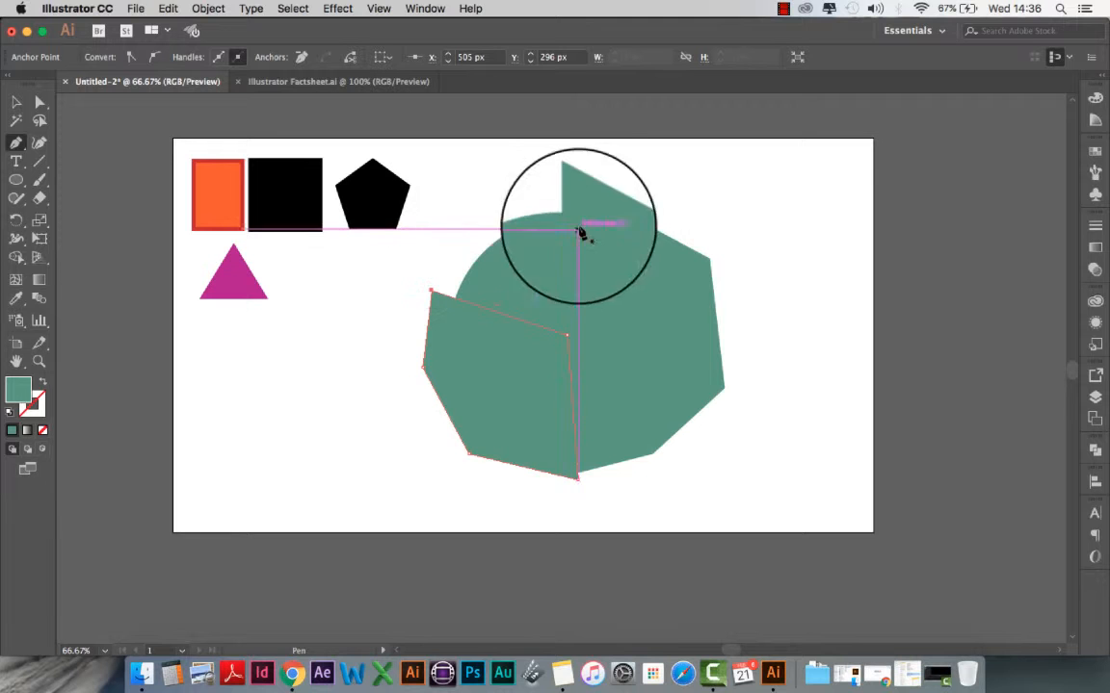
# Draw a closed four-sided wedge with the Pen tool from above the circle through its centre, covering the circle's remaining upper-left part
pyautogui.click(568, 170)
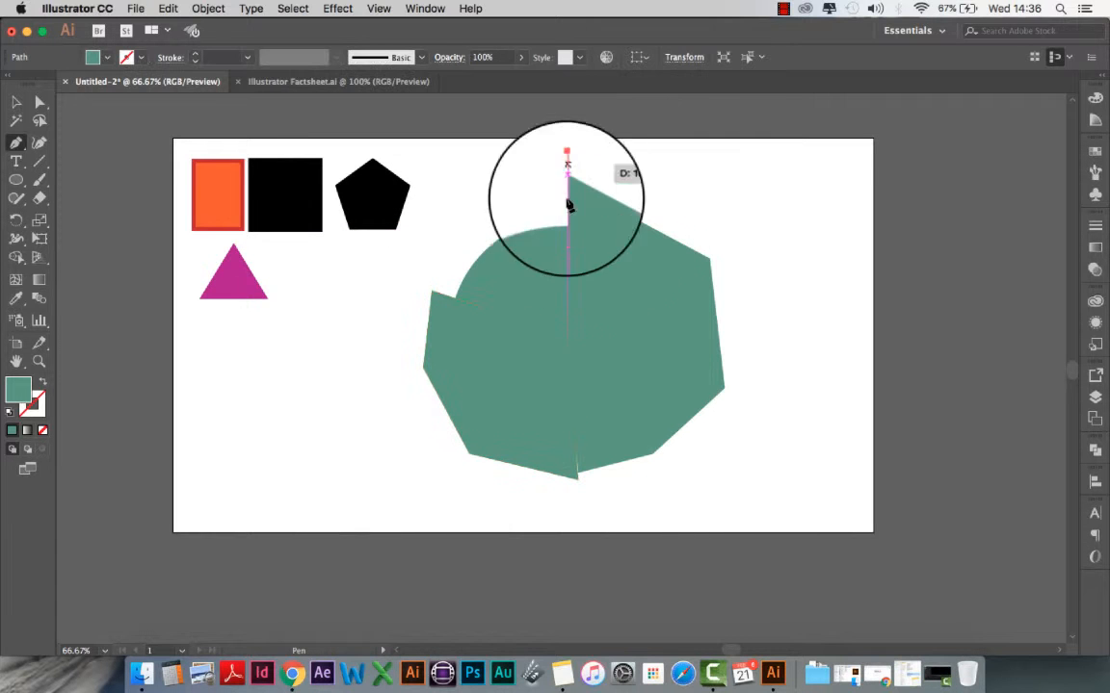
pyautogui.click(568, 339)
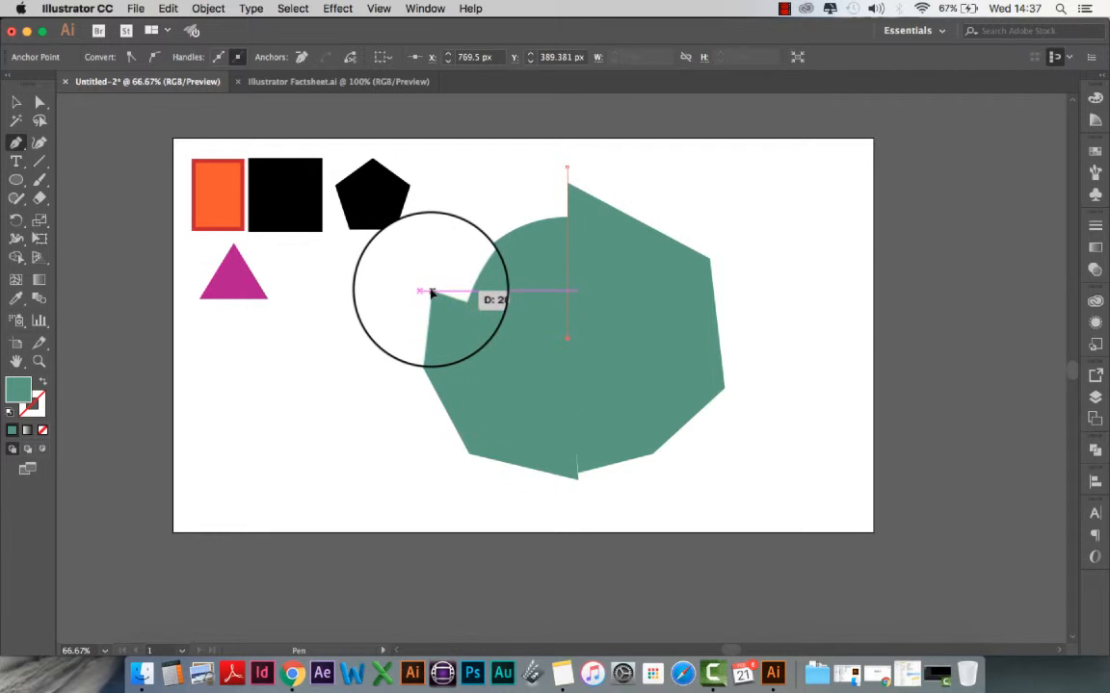
pyautogui.click(431, 291)
pyautogui.click(472, 220)
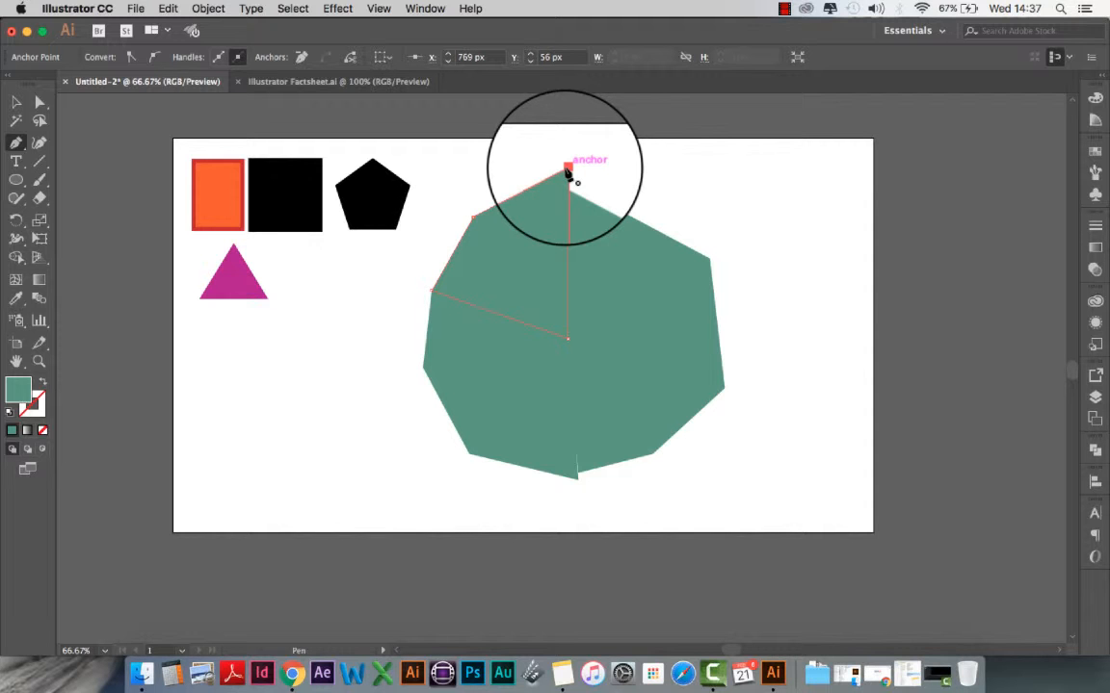
pyautogui.click(567, 171)
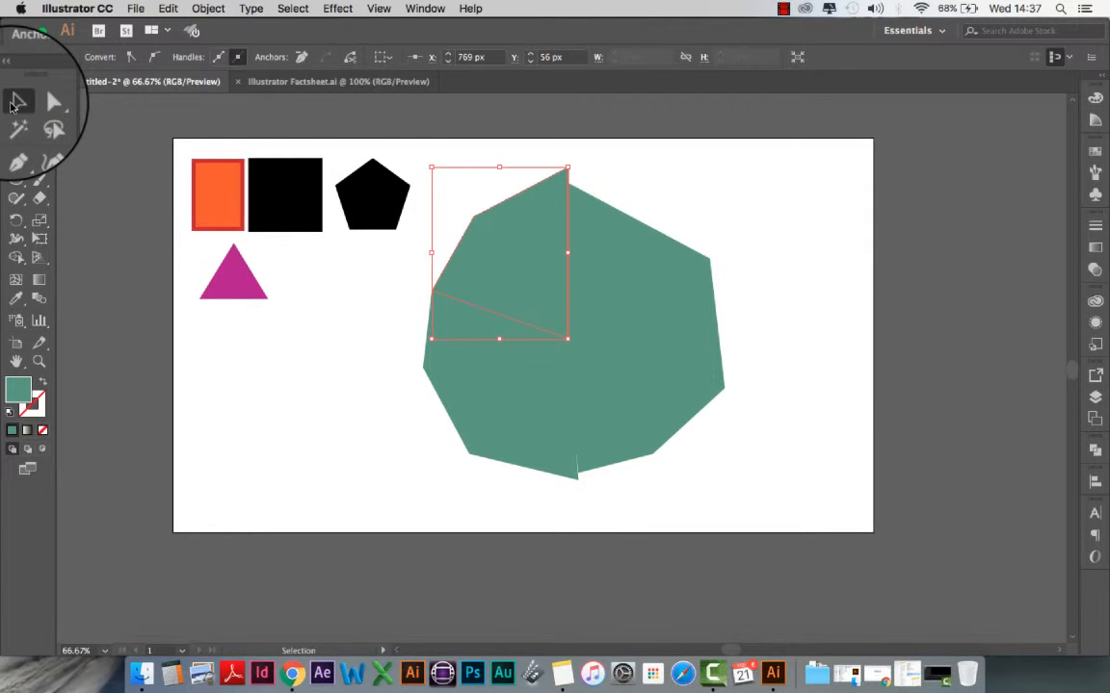
# Select the circle together with all the wedges and split them into separate pieces with Pathfinder Divide
pyautogui.click(16, 102)
pyautogui.moveTo(739, 246); pyautogui.dragTo(418, 509)
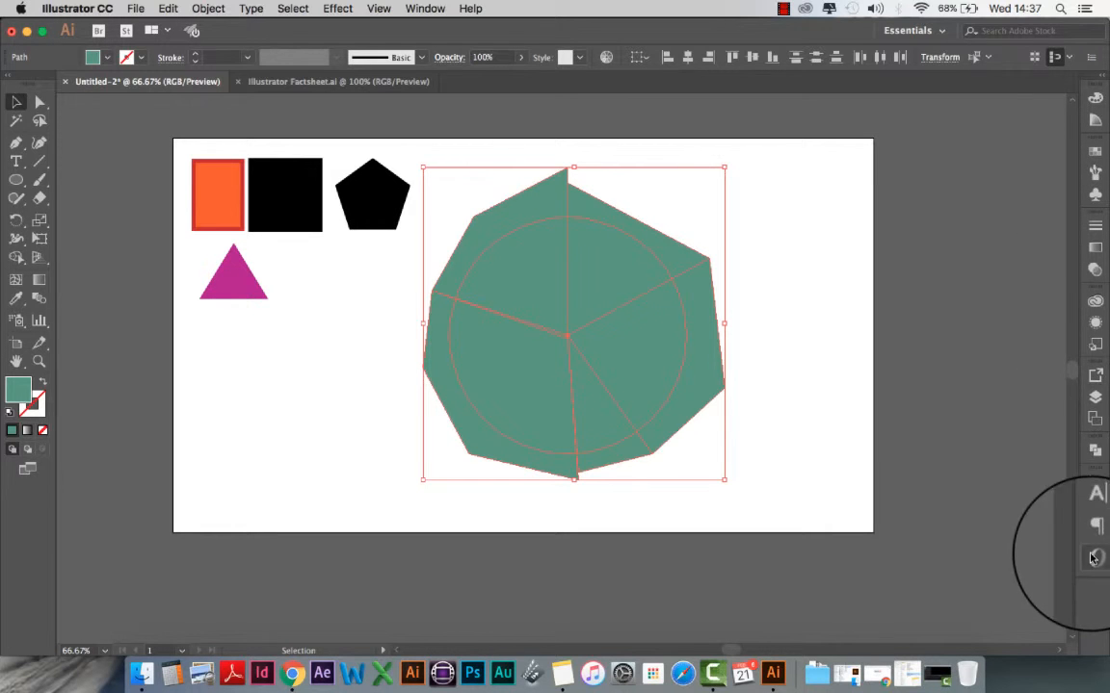
pyautogui.click(1095, 451)
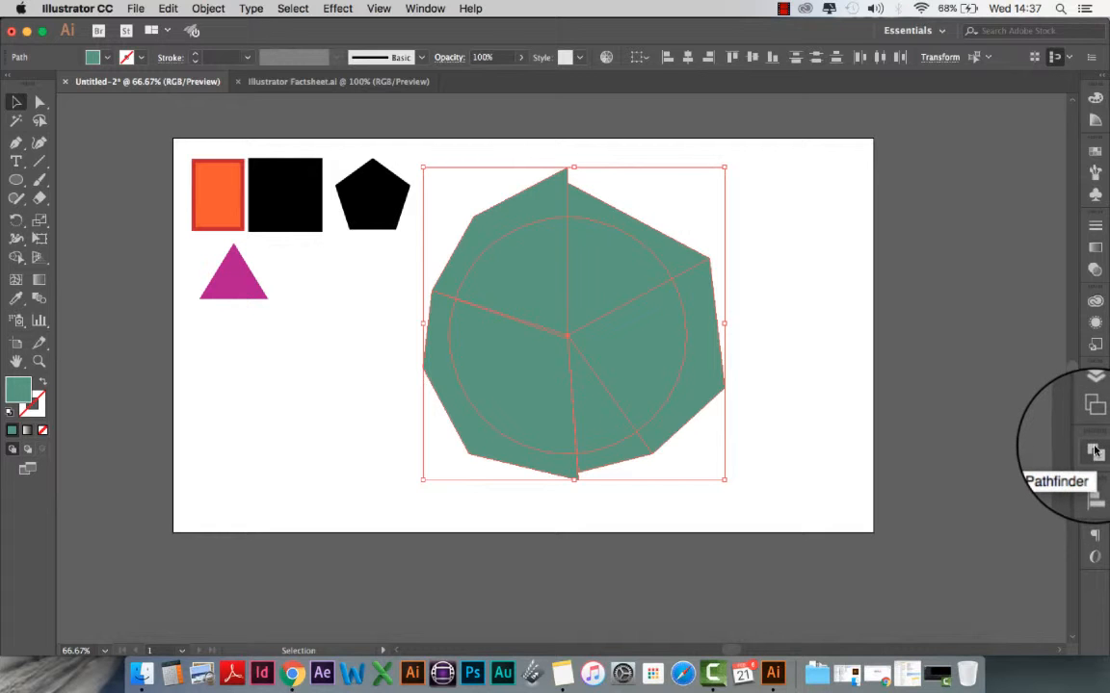
pyautogui.click(421, 9)
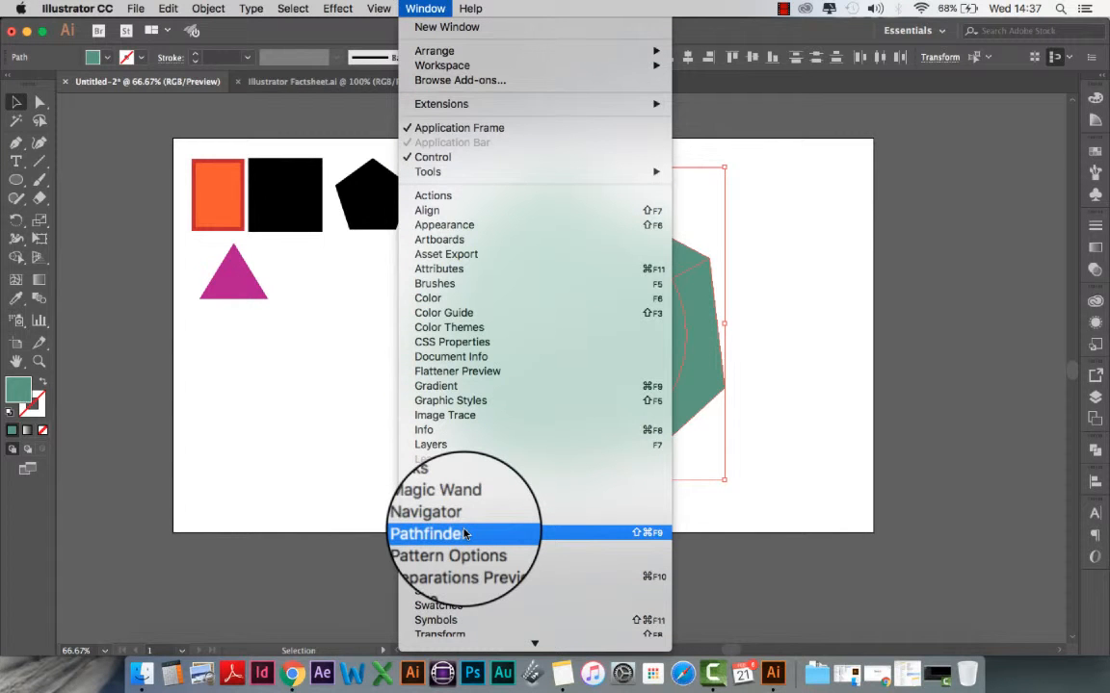
pyautogui.click(1095, 453)
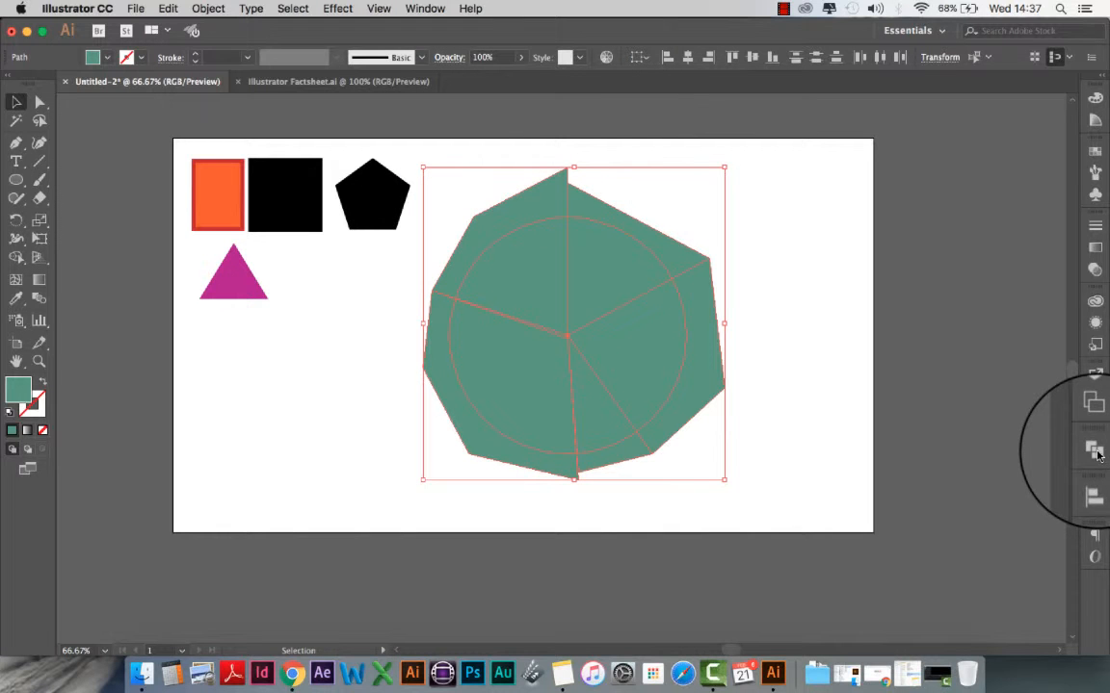
pyautogui.click(1094, 450)
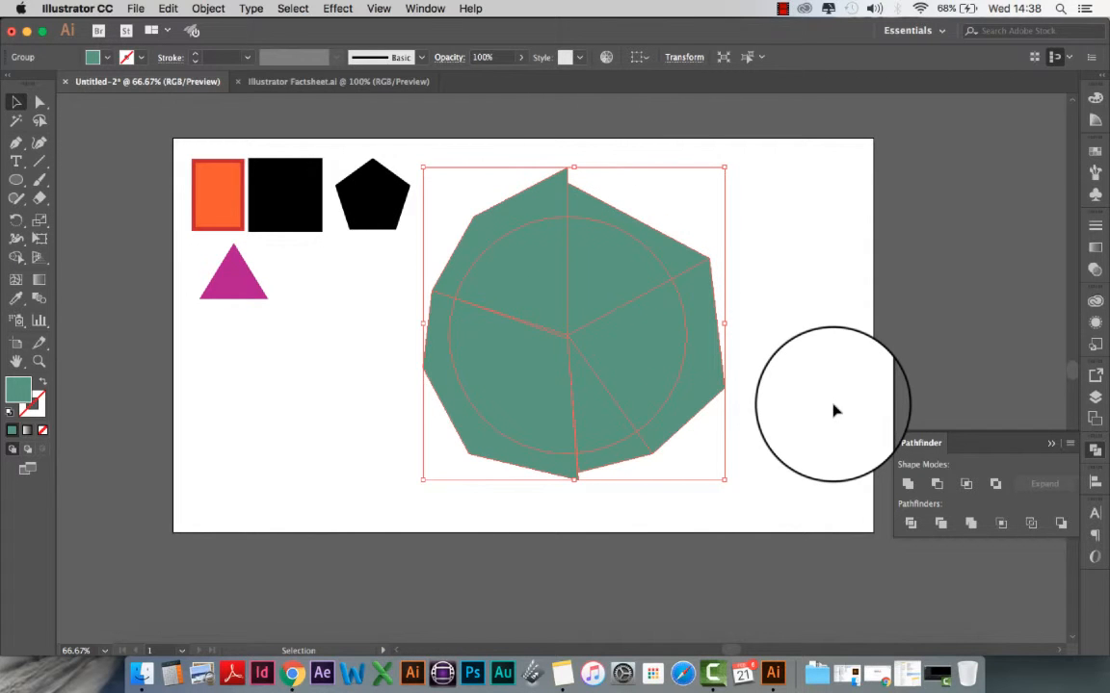
# Consult the Selection and Direct Selection tool sections in the Illustrator Factsheet document and return to the untitled drawing
pyautogui.click(326, 82)
pyautogui.scroll(-15, 607, 501)
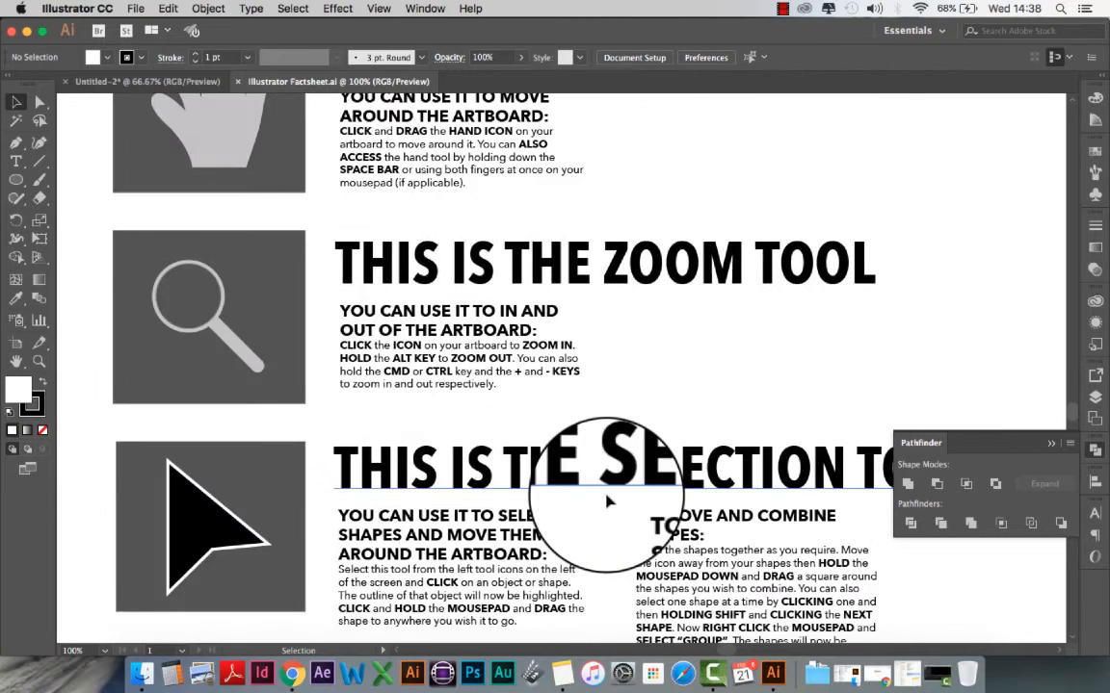
pyautogui.scroll(-3, 607, 500)
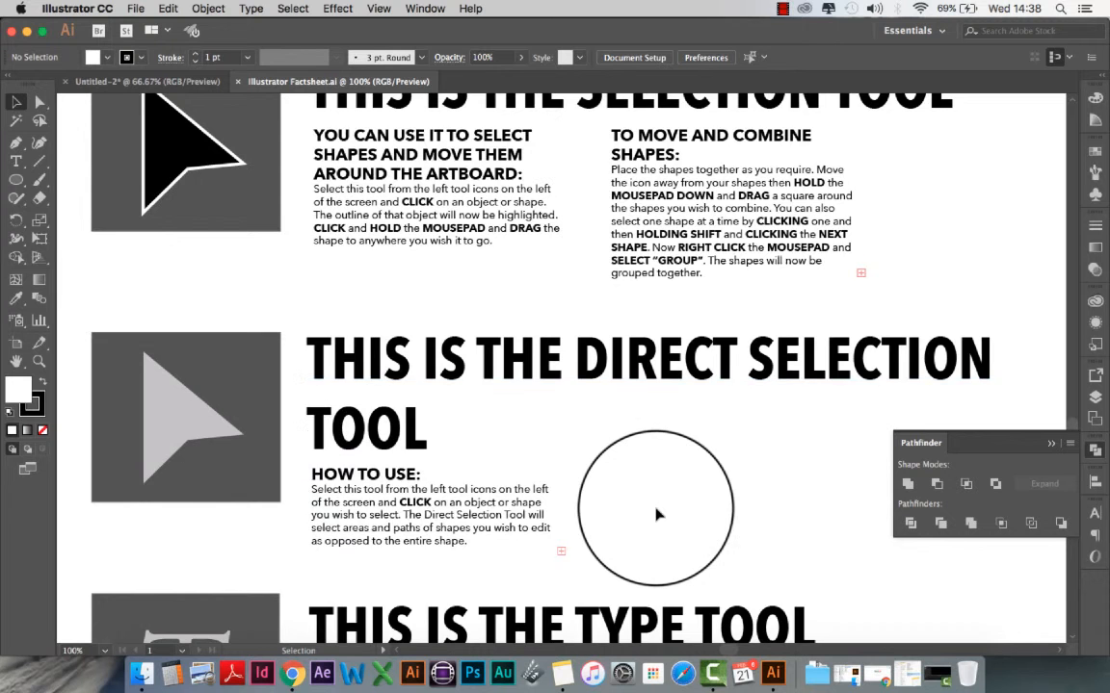
pyautogui.scroll(2, 654, 501)
pyautogui.scroll(-2, 657, 514)
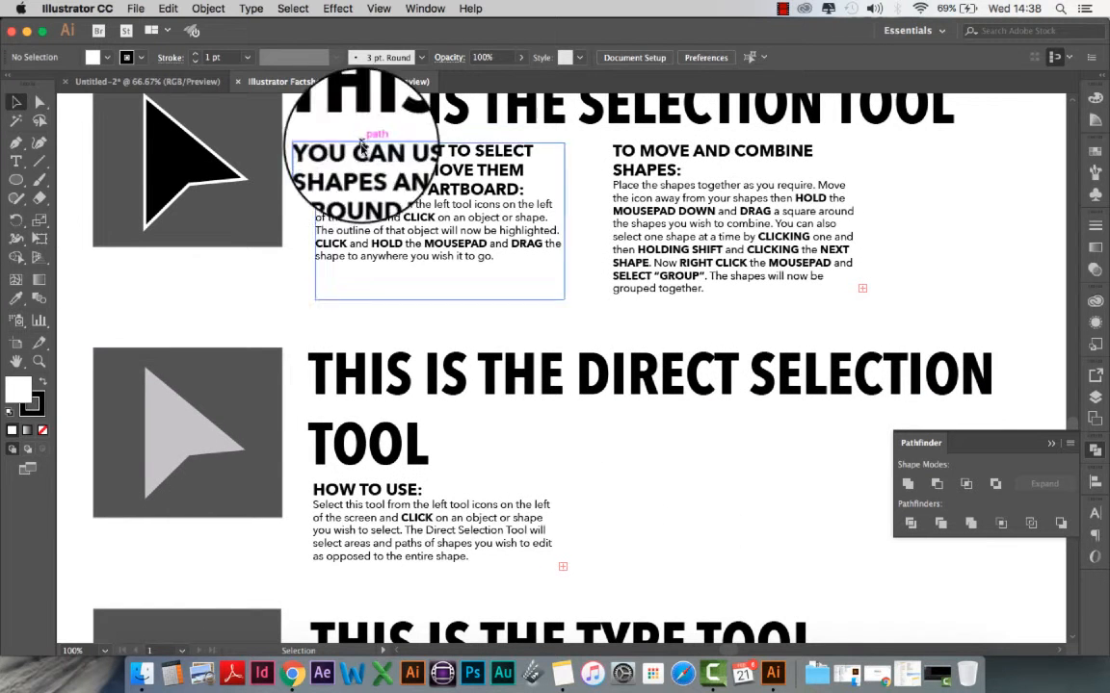
pyautogui.click(174, 83)
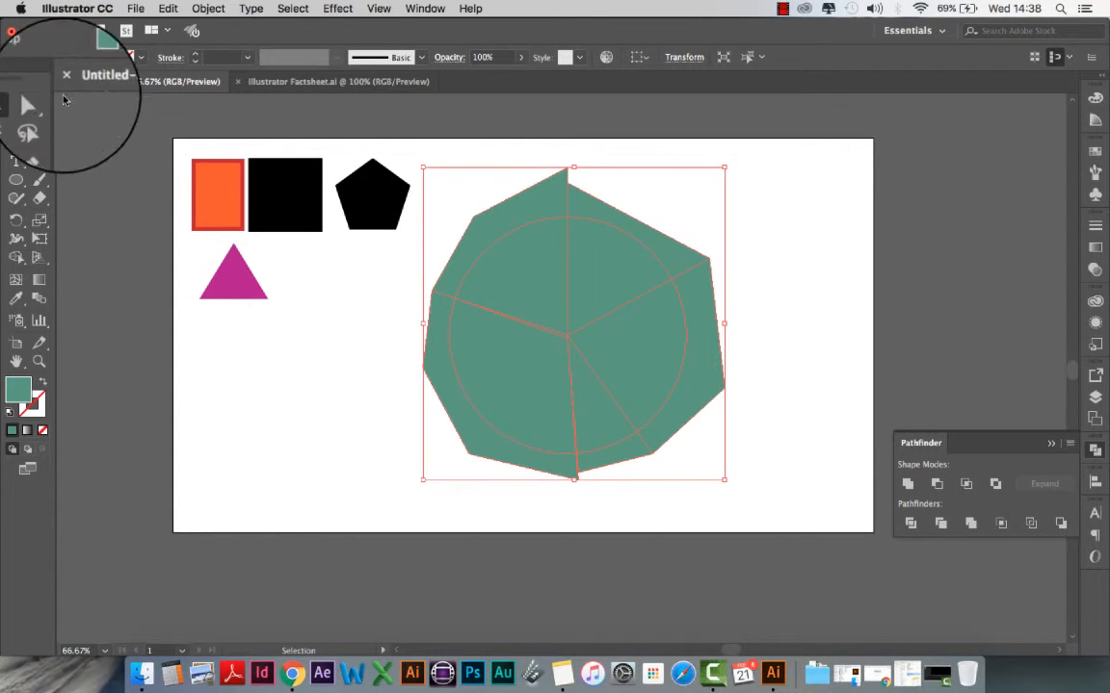
# Delete all the leftover wedge pieces and slivers outside the circle's edge with the Direct Selection tool, leaving only the divided circle
pyautogui.click(40, 104)
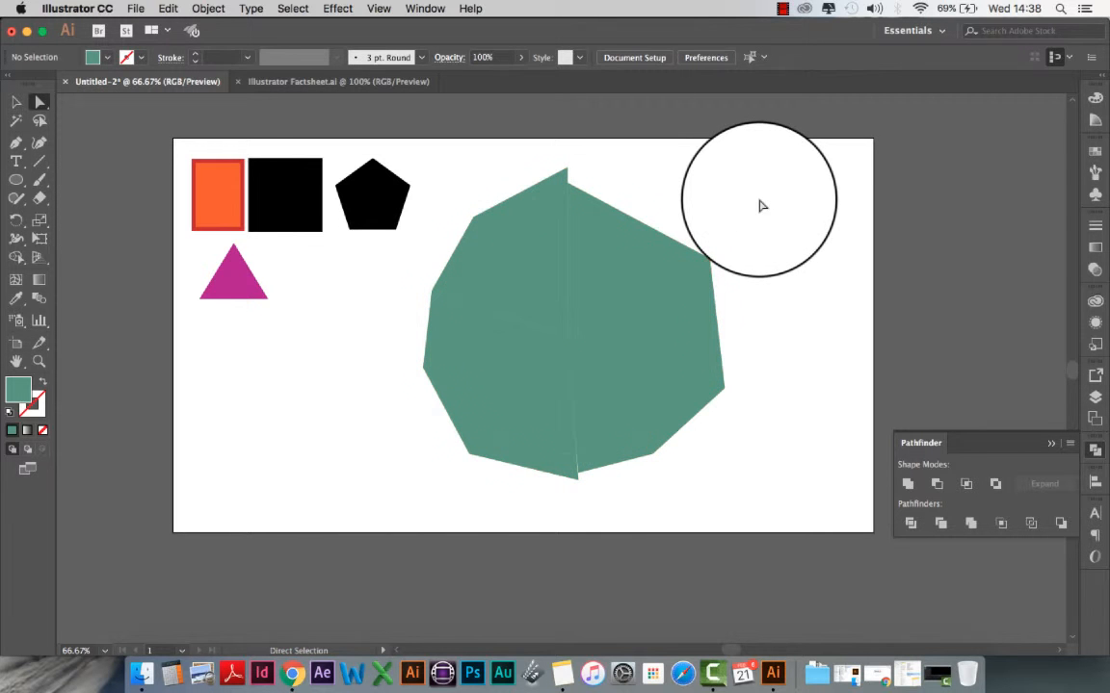
pyautogui.moveTo(696, 255); pyautogui.dragTo(502, 221)
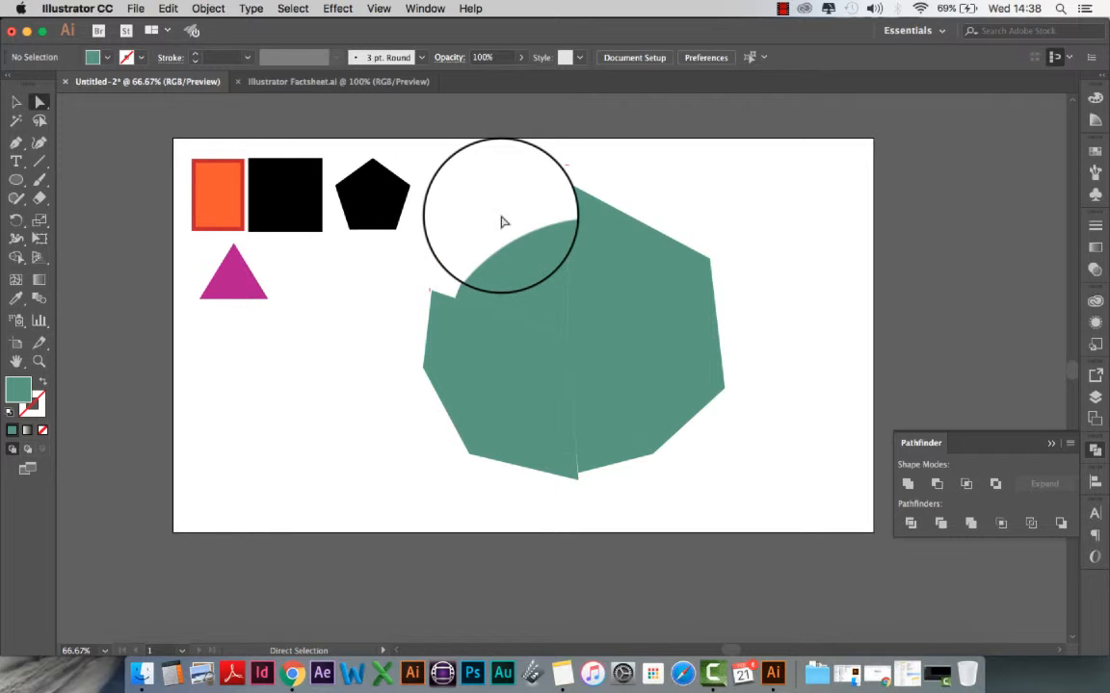
pyautogui.press('BackSpace')
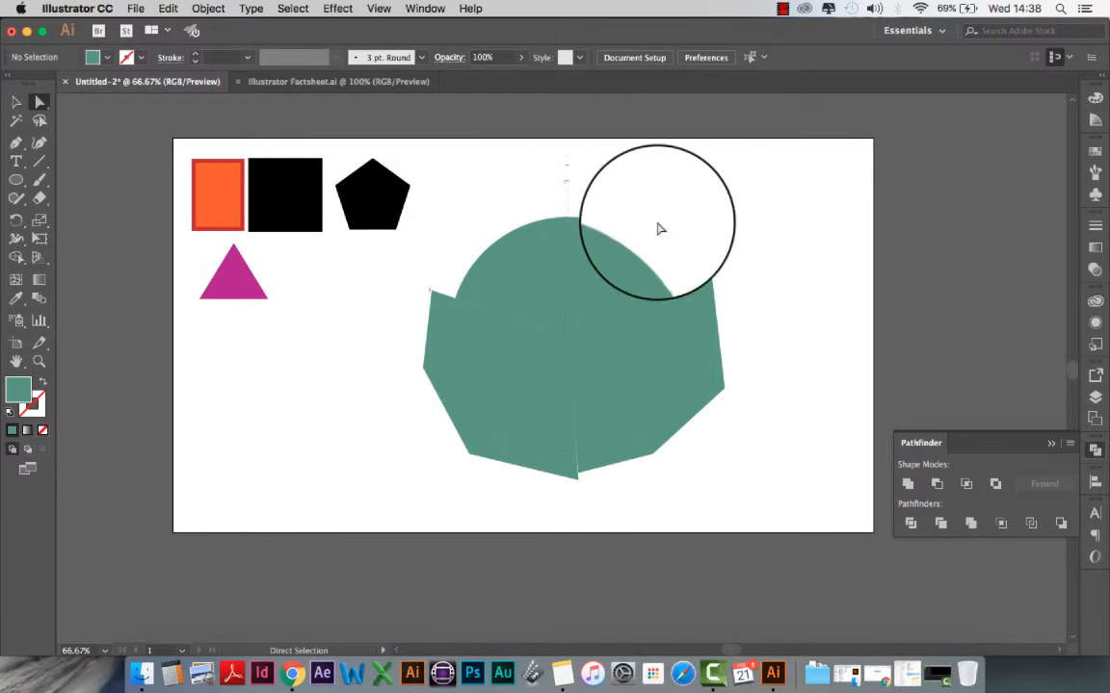
pyautogui.click(706, 300)
pyautogui.press('BackSpace')
pyautogui.moveTo(591, 484); pyautogui.dragTo(601, 469)
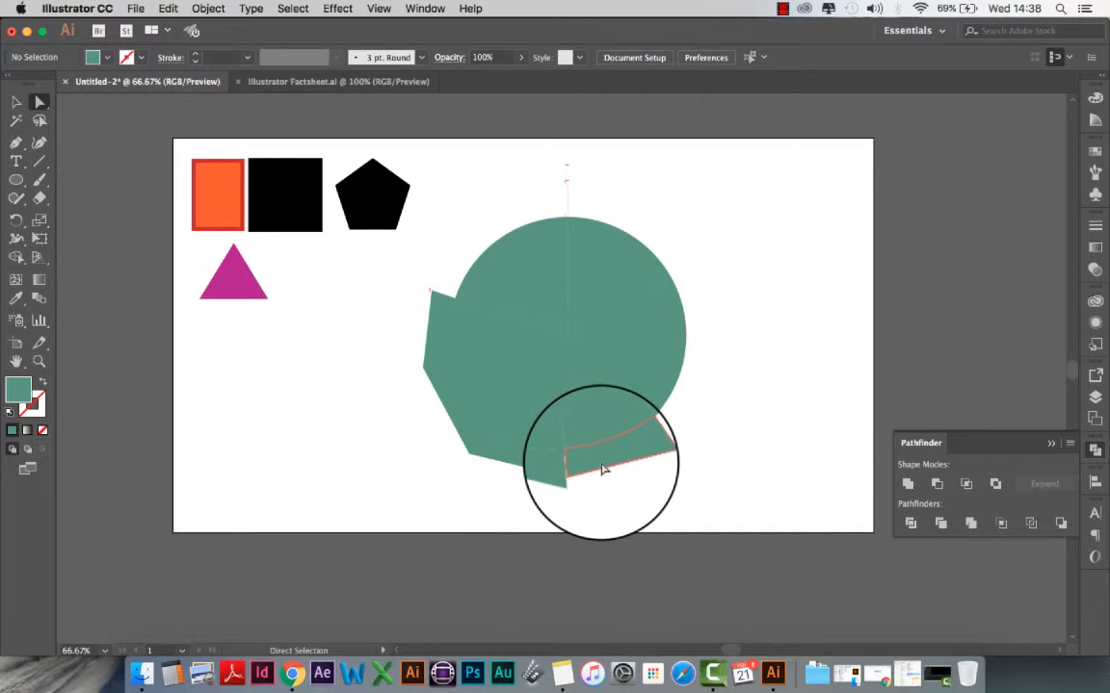
pyautogui.press('BackSpace')
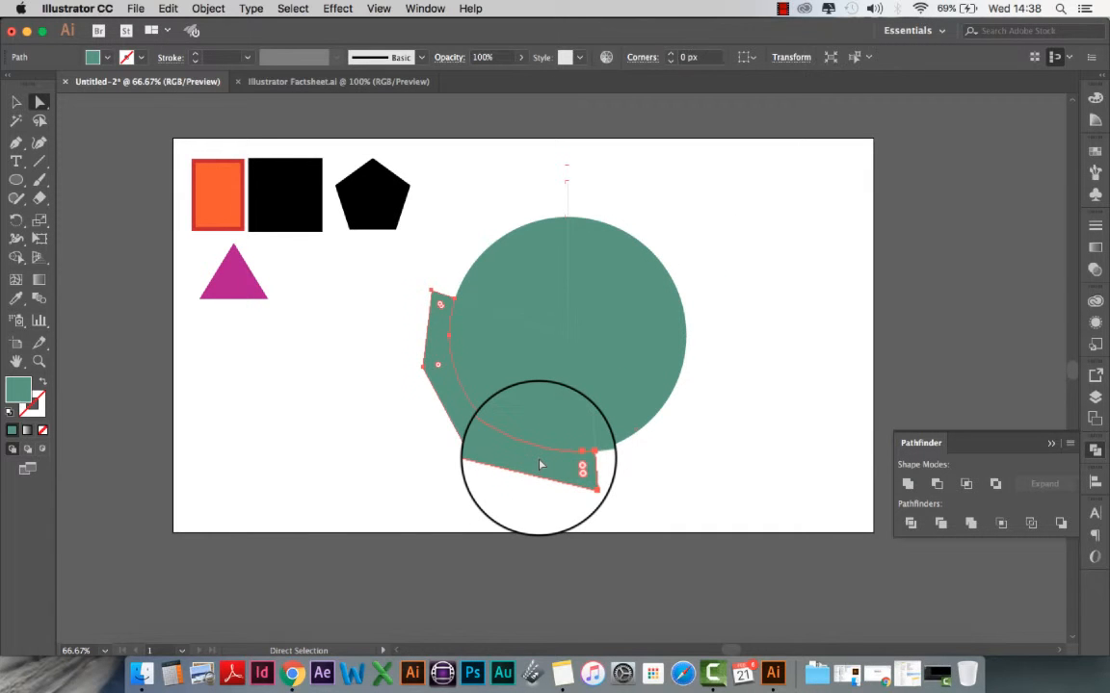
pyautogui.press('BackSpace')
pyautogui.moveTo(539, 465); pyautogui.dragTo(321, 449)
pyautogui.moveTo(574, 337); pyautogui.dragTo(780, 298)
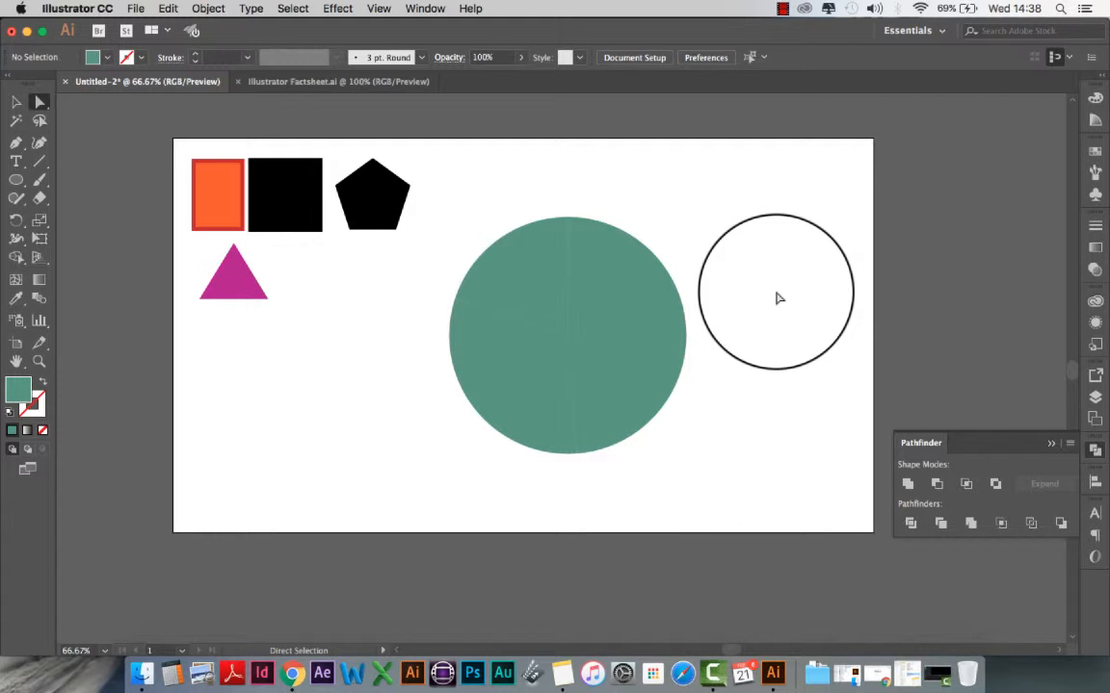
# Fill the circle's upper-right segment with bright magenta
pyautogui.moveTo(780, 309); pyautogui.dragTo(597, 292)
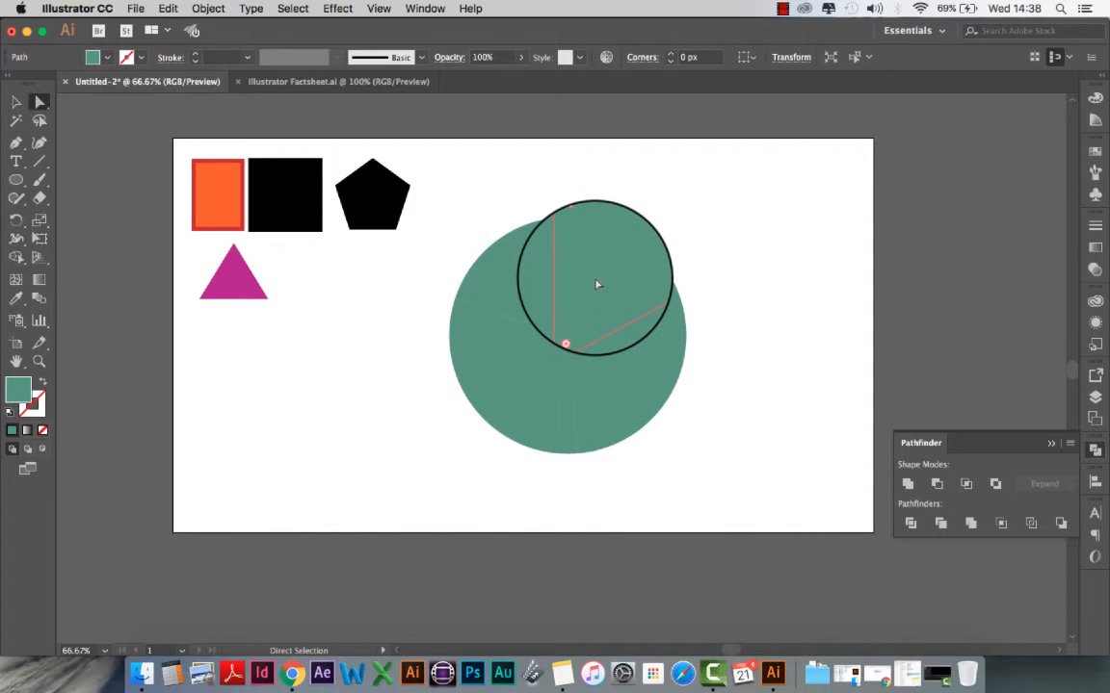
pyautogui.click(107, 58)
pyautogui.click(106, 85)
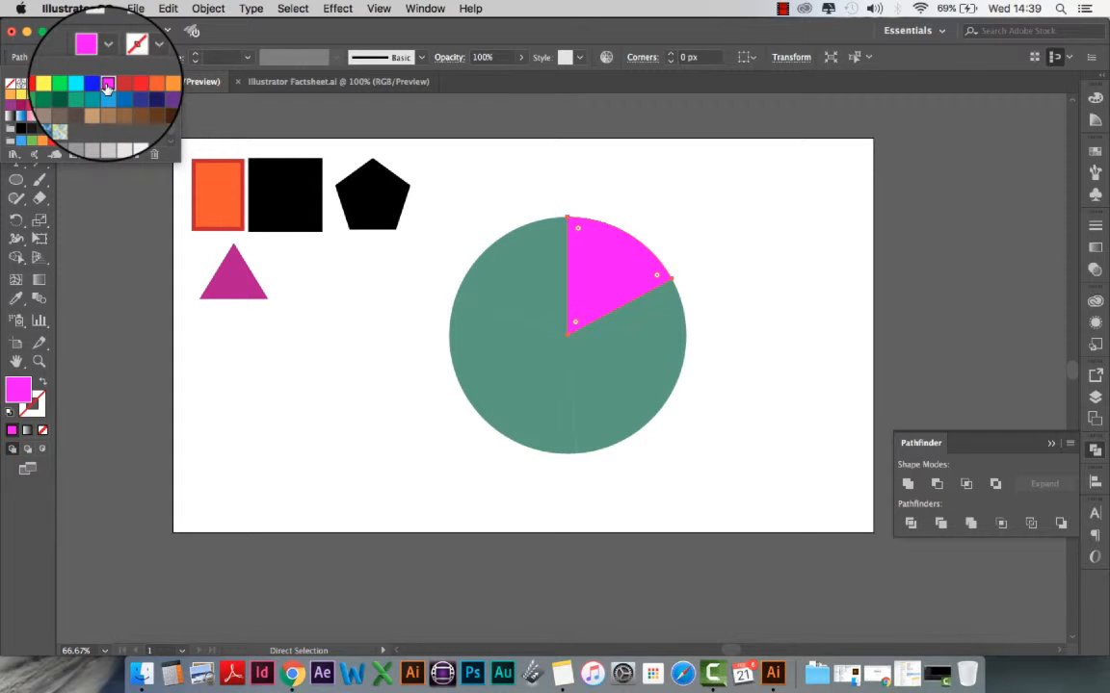
# Fill the segment on the circle's right side, below the magenta one, with orange
pyautogui.click(637, 344)
pyautogui.press('super+z')
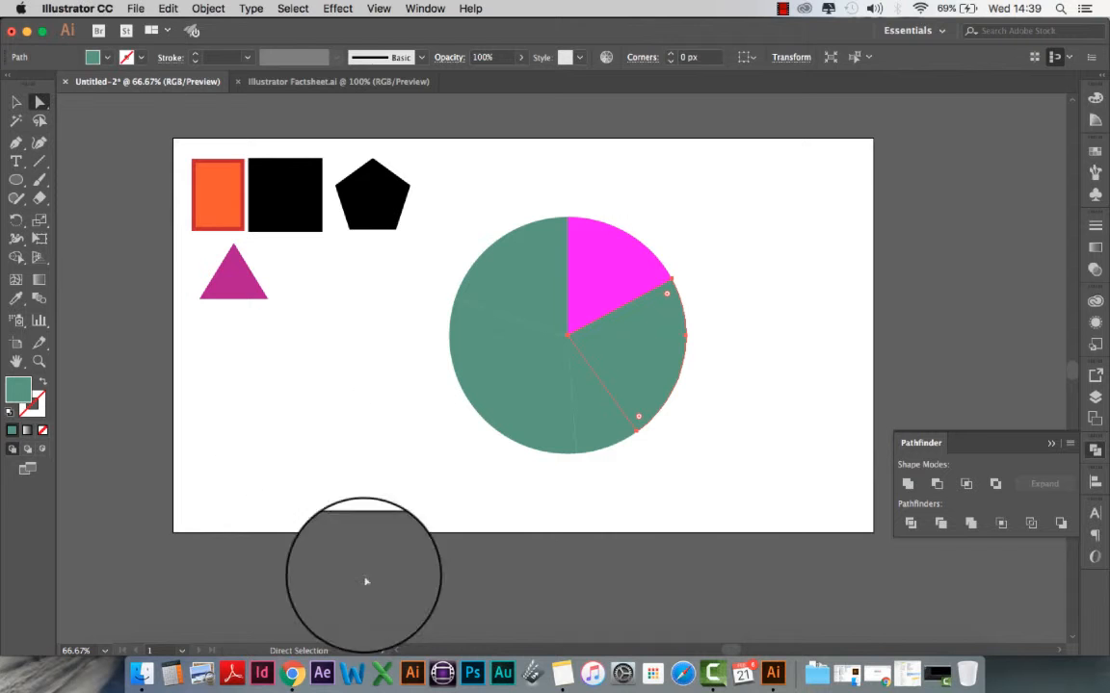
pyautogui.click(782, 11)
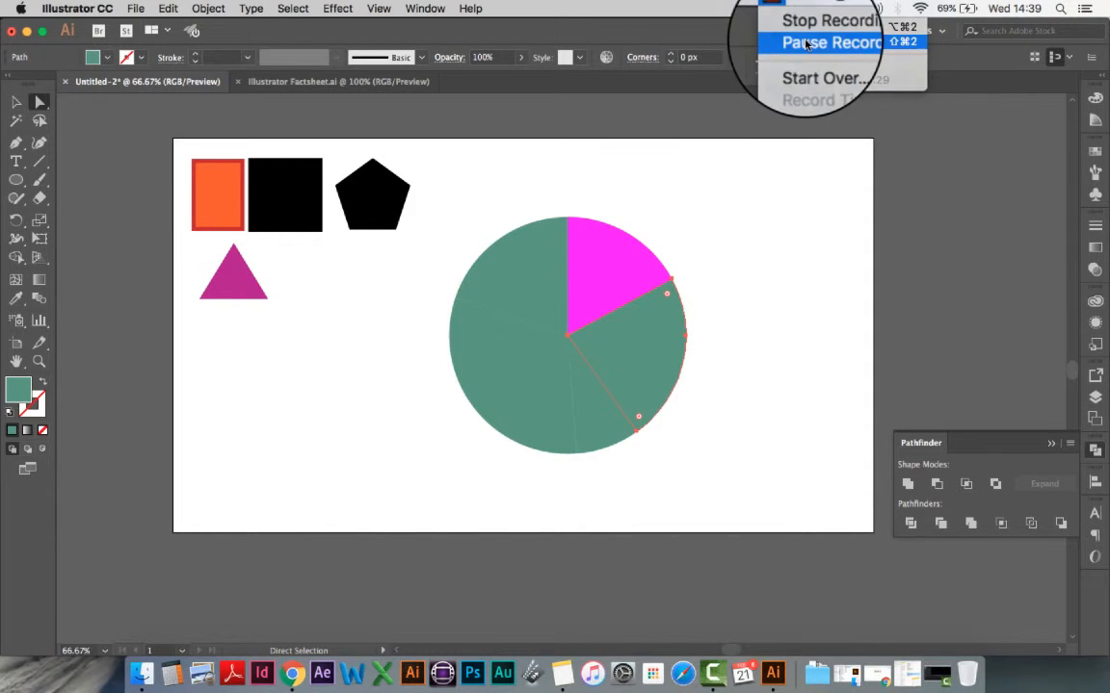
pyautogui.click(806, 44)
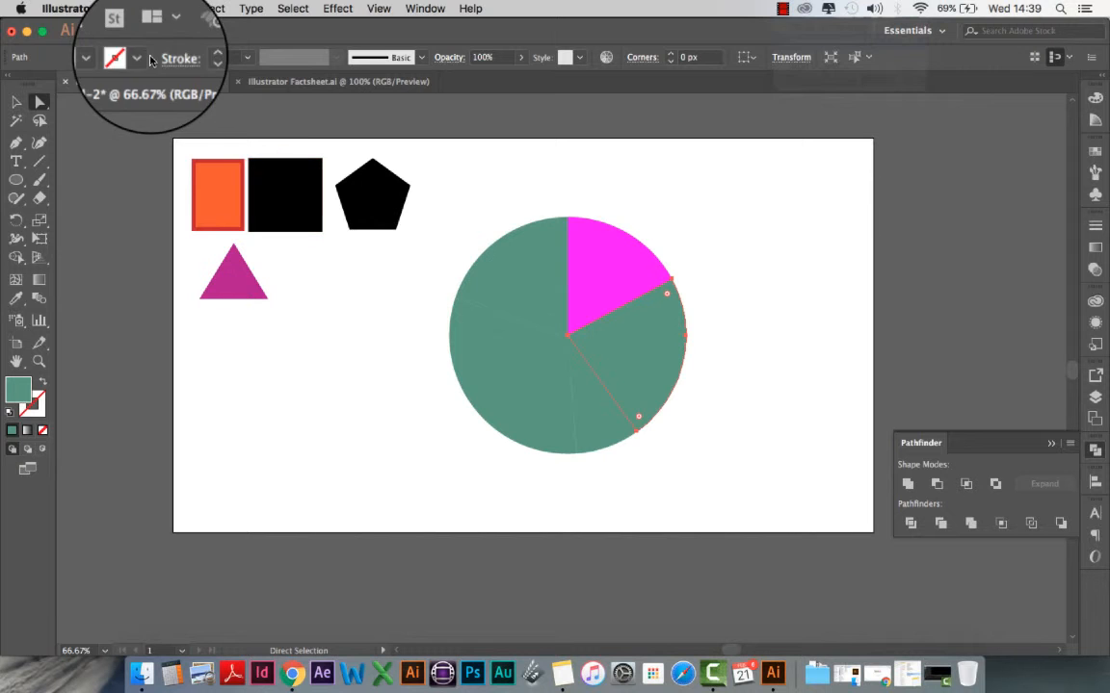
pyautogui.click(105, 59)
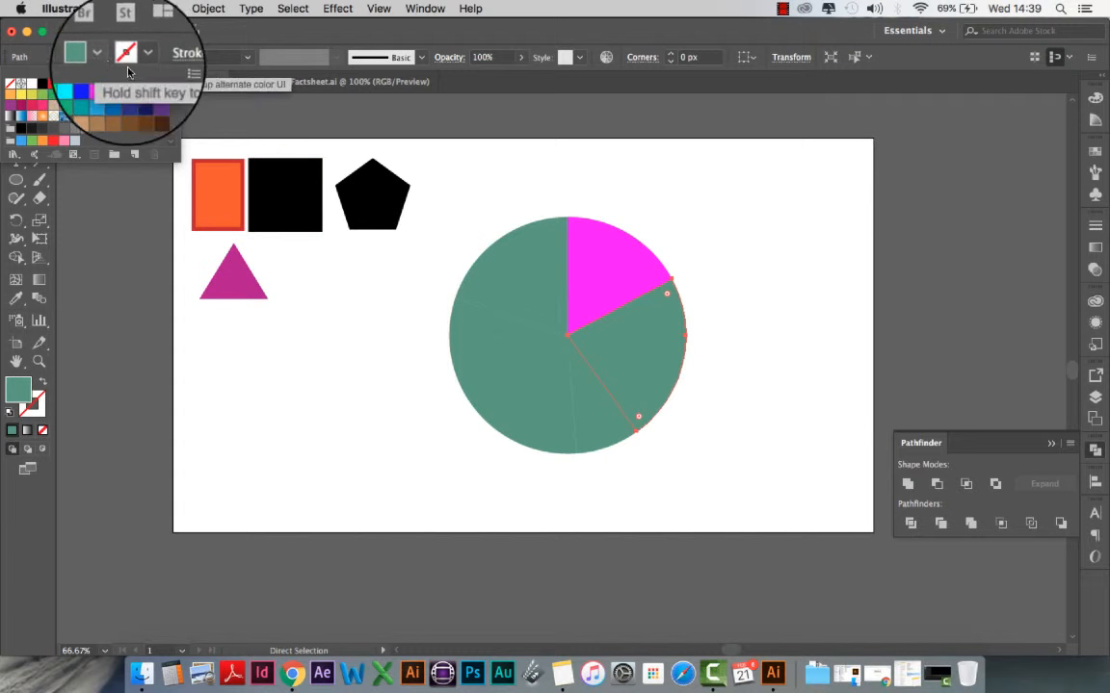
pyautogui.click(140, 83)
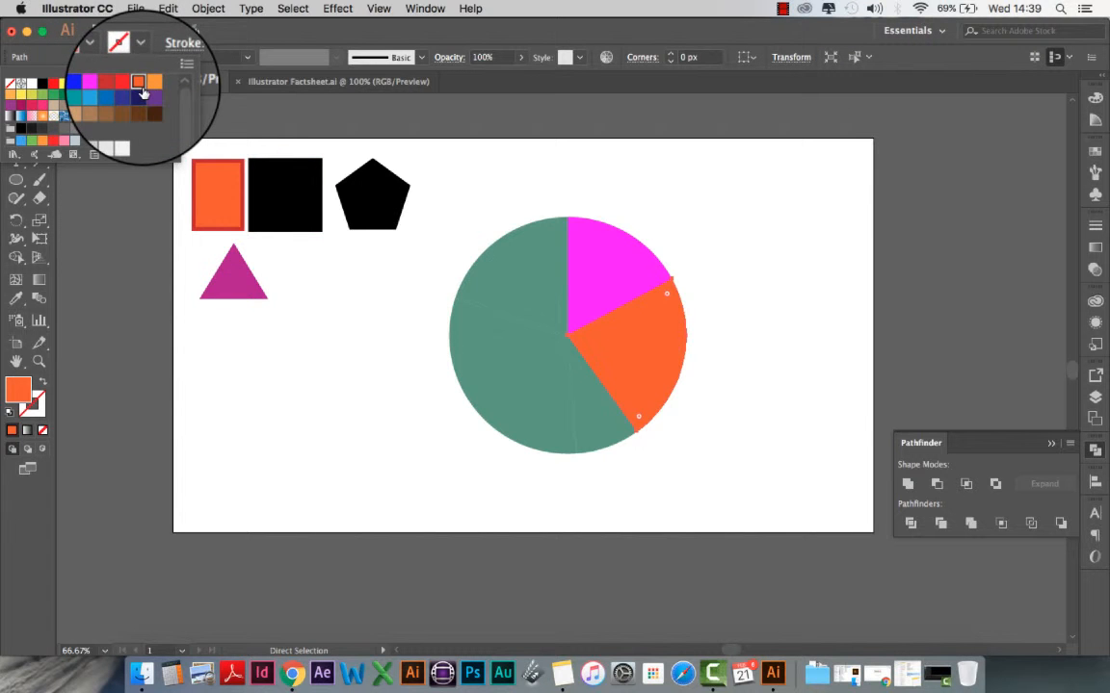
# Fill the narrow segment at the circle's bottom with RGB Yellow
pyautogui.click(587, 410)
pyautogui.click(590, 408)
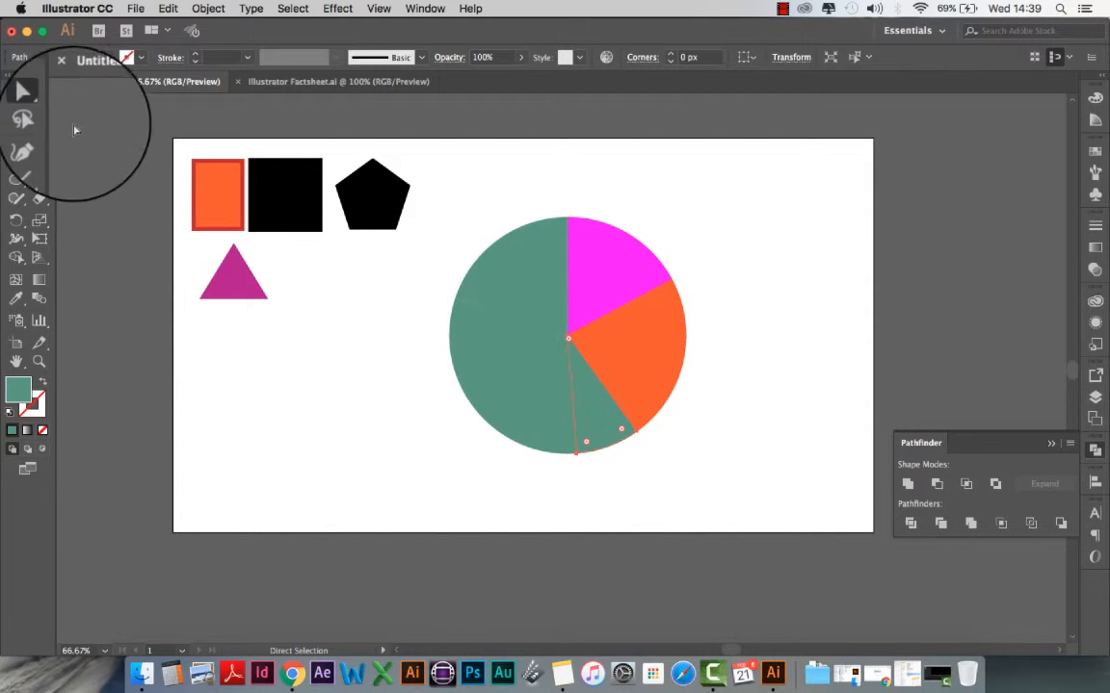
pyautogui.click(106, 58)
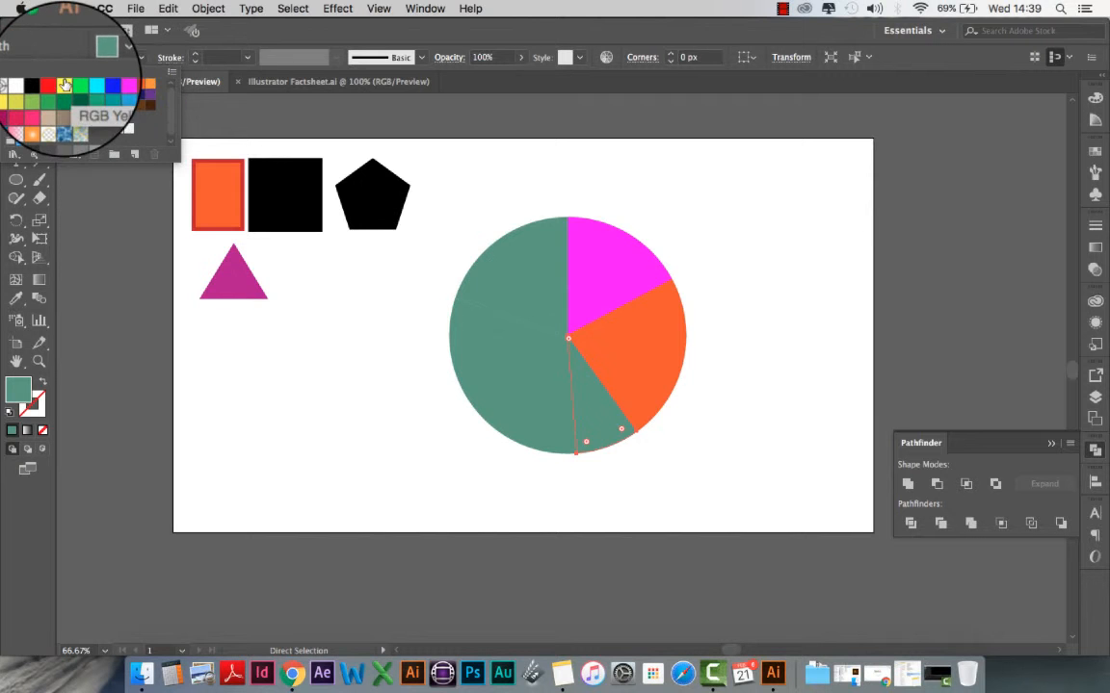
pyautogui.click(64, 84)
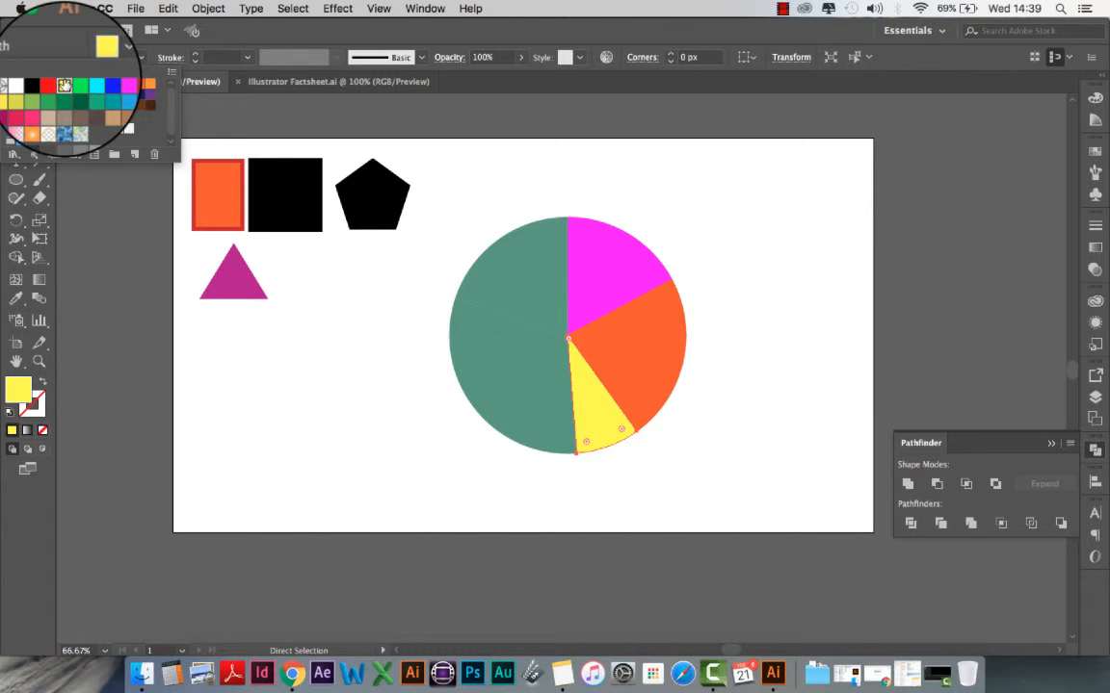
# Fill the large lower-left segment of the circle with bright blue
pyautogui.click(532, 391)
pyautogui.click(532, 391)
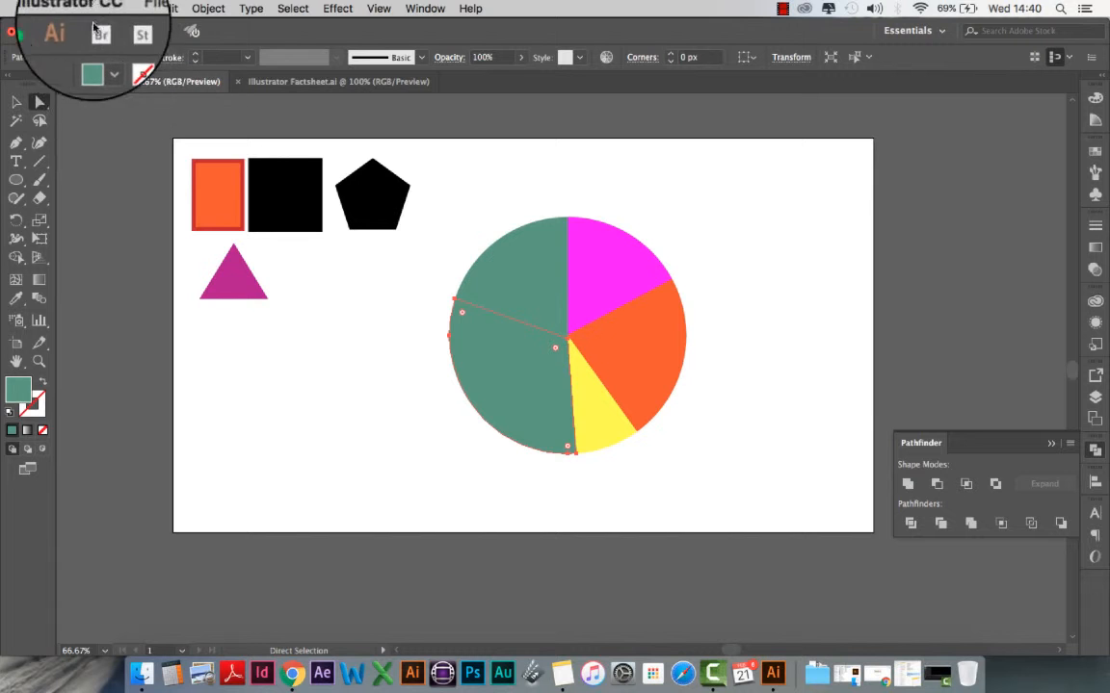
pyautogui.click(106, 57)
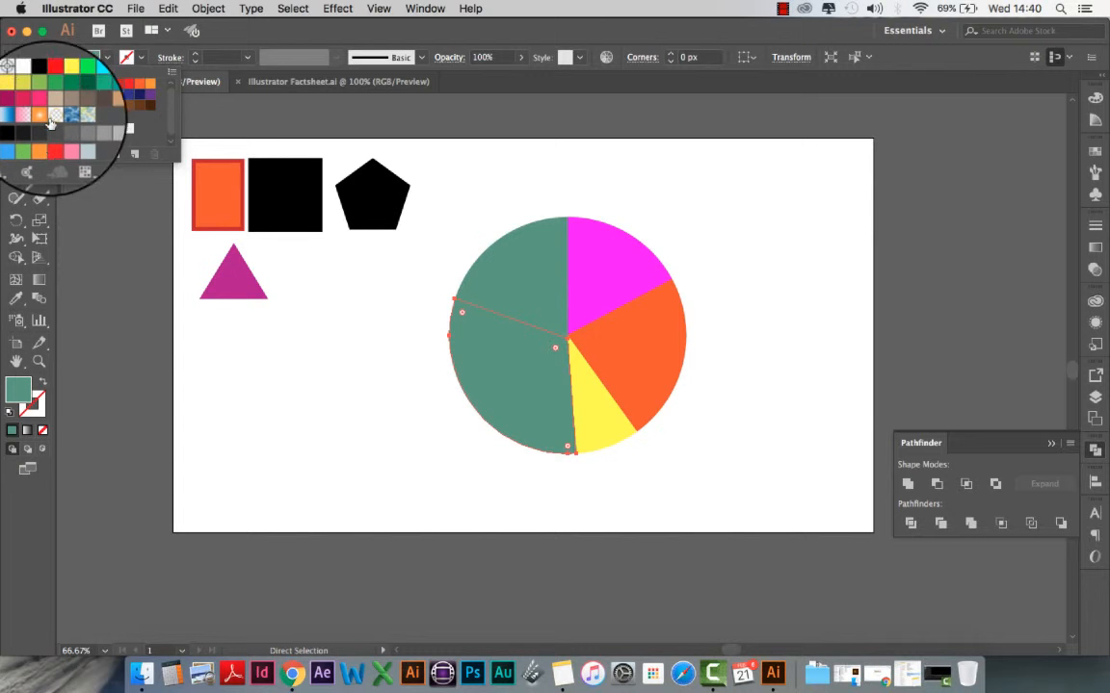
pyautogui.click(96, 84)
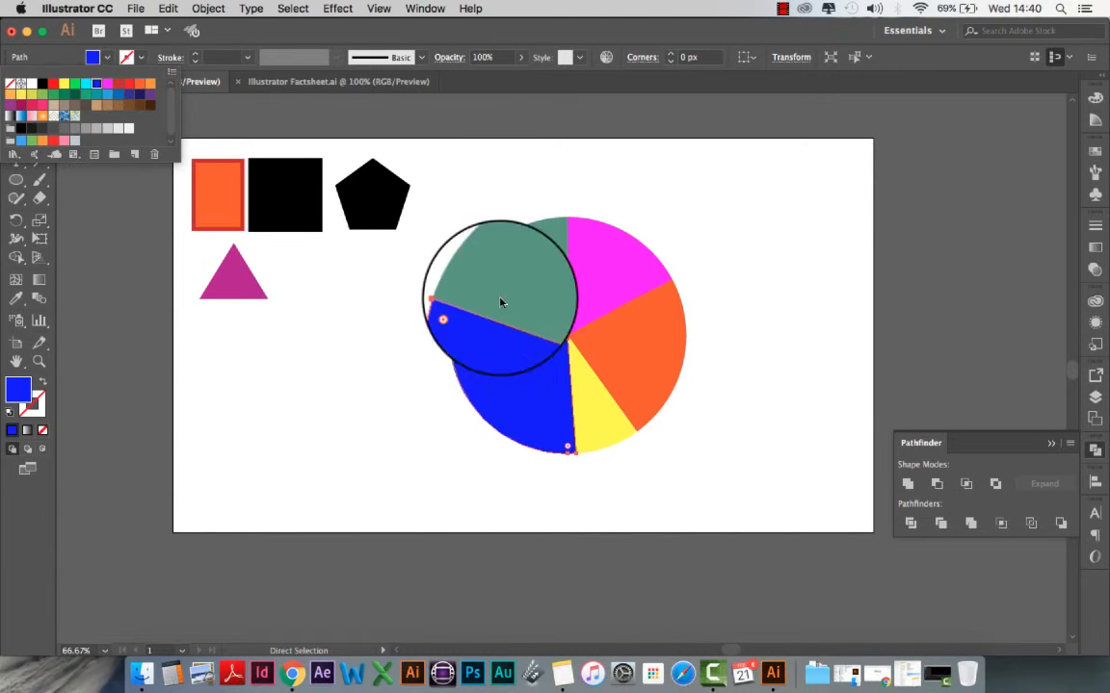
# Fill the circle's upper-left segment with bright green and select the whole pie group with the Selection tool
pyautogui.click(535, 291)
pyautogui.click(536, 292)
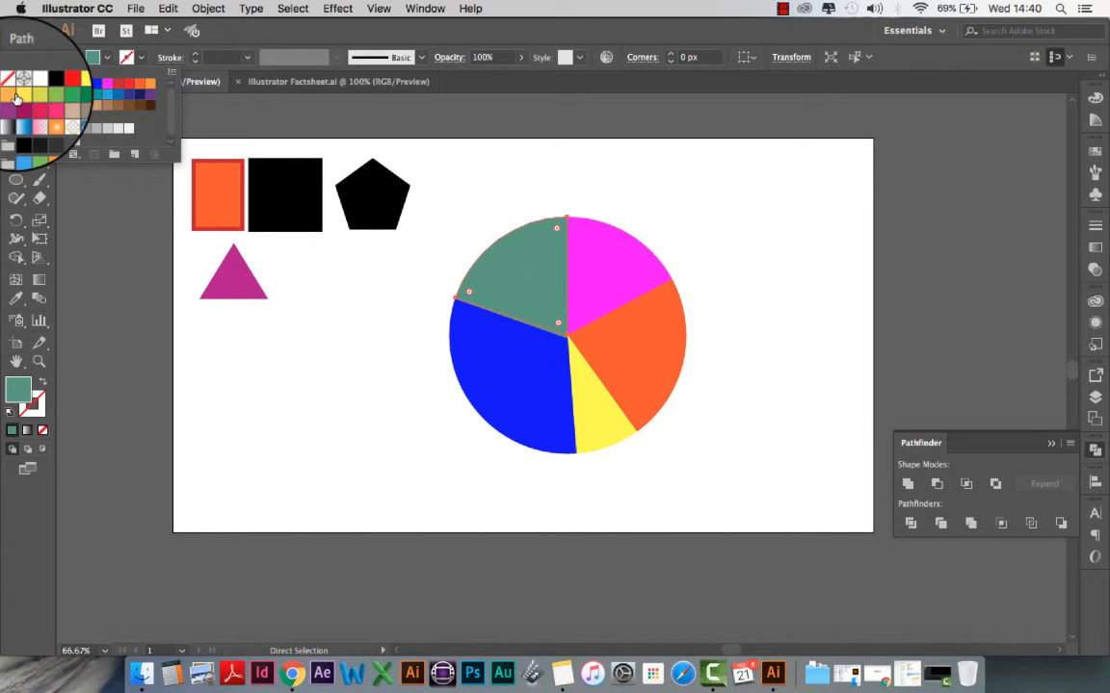
pyautogui.click(75, 84)
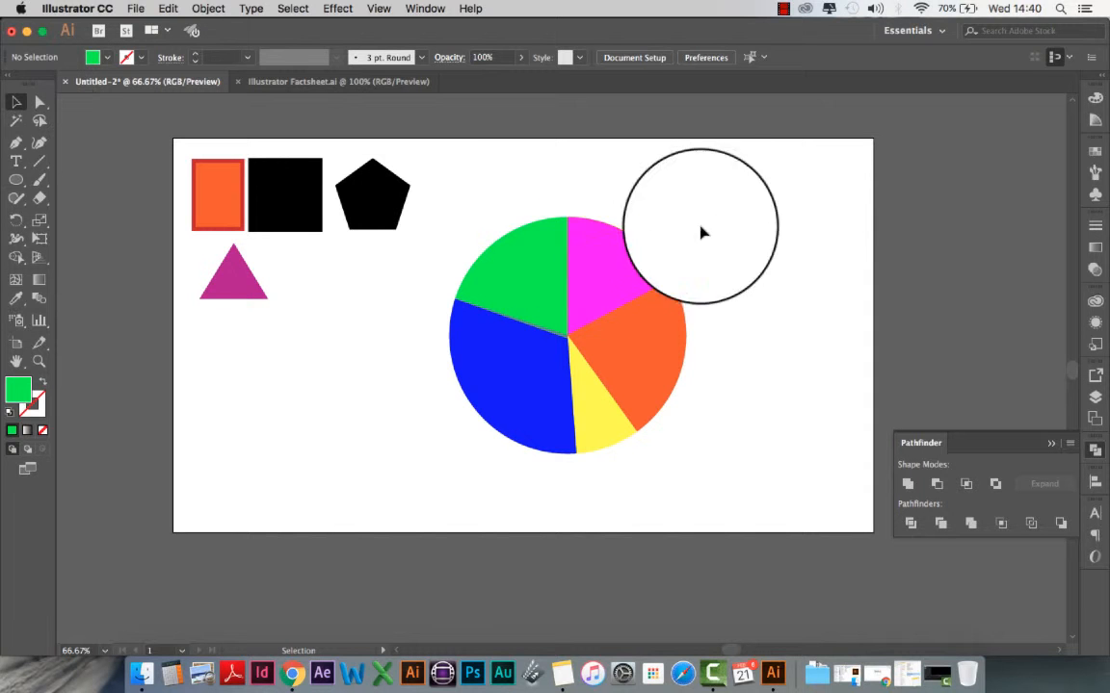
pyautogui.moveTo(635, 467); pyautogui.dragTo(430, 465)
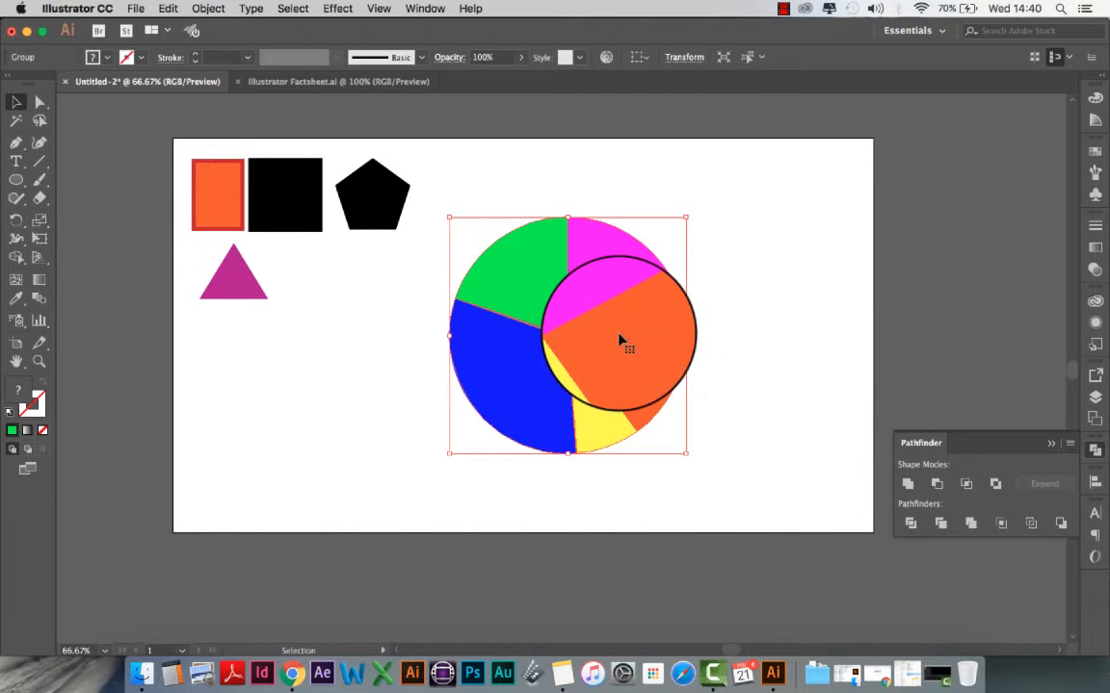
# Move the whole pie group around the artboard and set it down slightly above and left of its original spot
pyautogui.rightClick(619, 337)
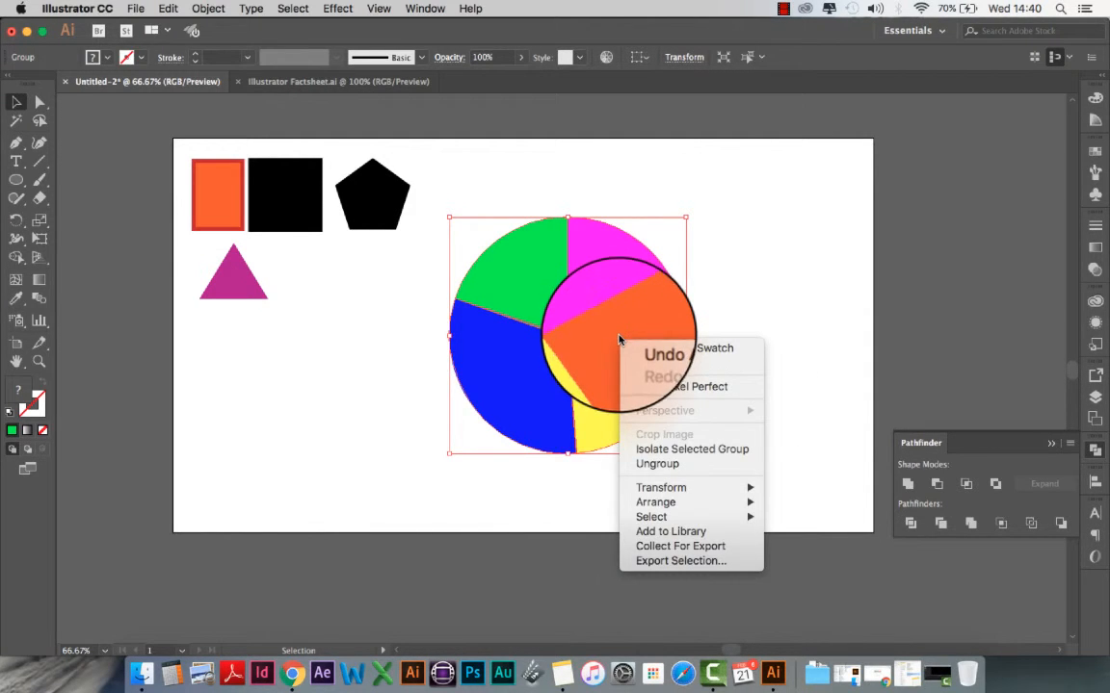
pyautogui.click(767, 306)
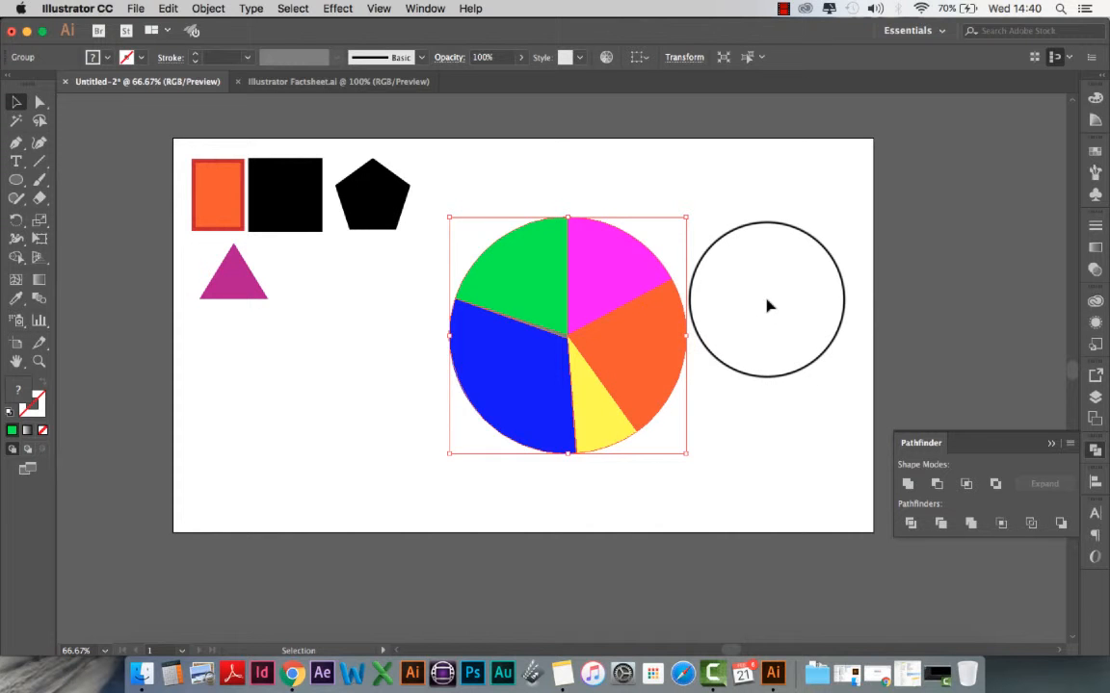
pyautogui.click(767, 306)
pyautogui.moveTo(631, 331); pyautogui.dragTo(649, 298)
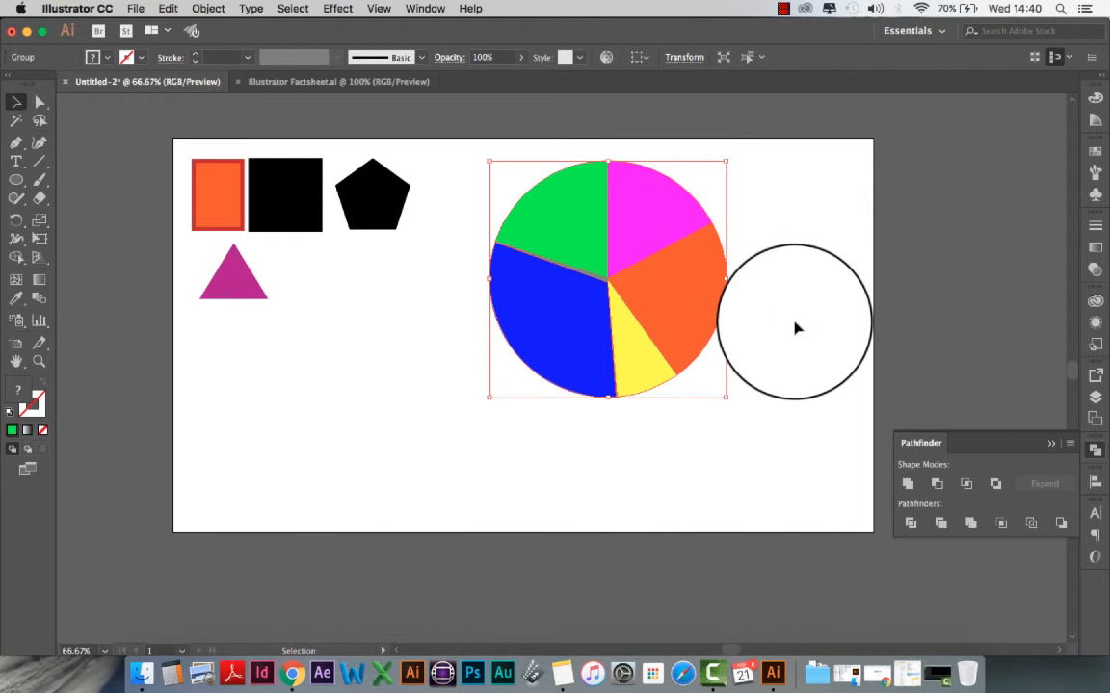
pyautogui.moveTo(717, 296); pyautogui.dragTo(663, 336)
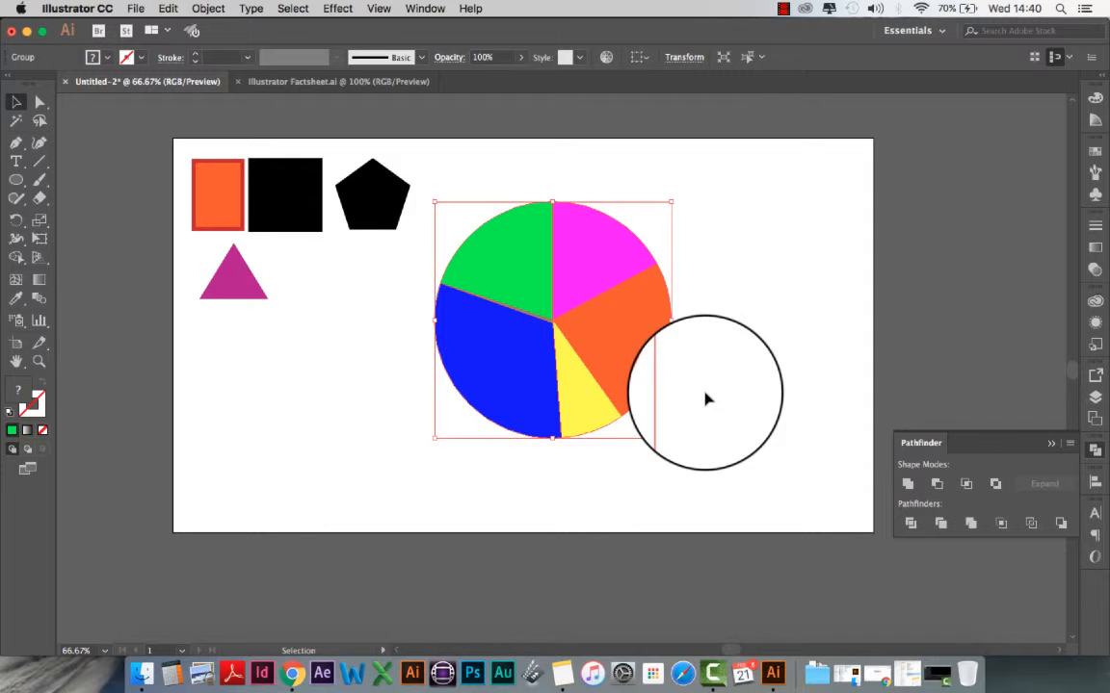
# Move the inner corner anchor of the grey-green sliver between the green and blue segments onto the pie's centre with Direct Selection
pyautogui.click(40, 361)
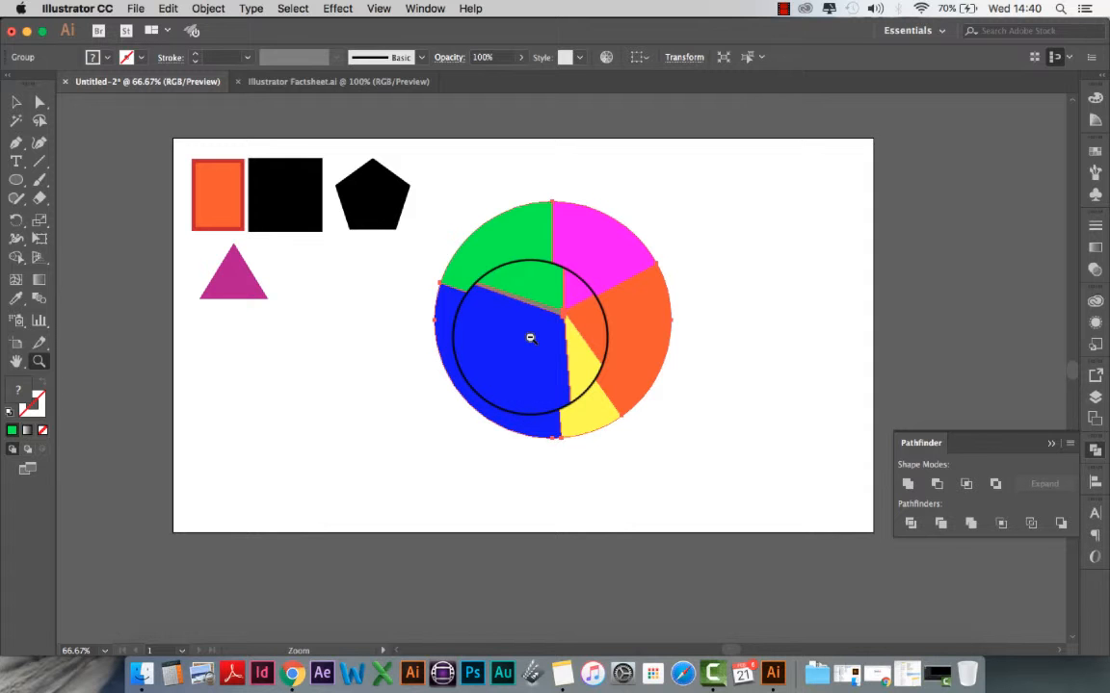
pyautogui.click(550, 332)
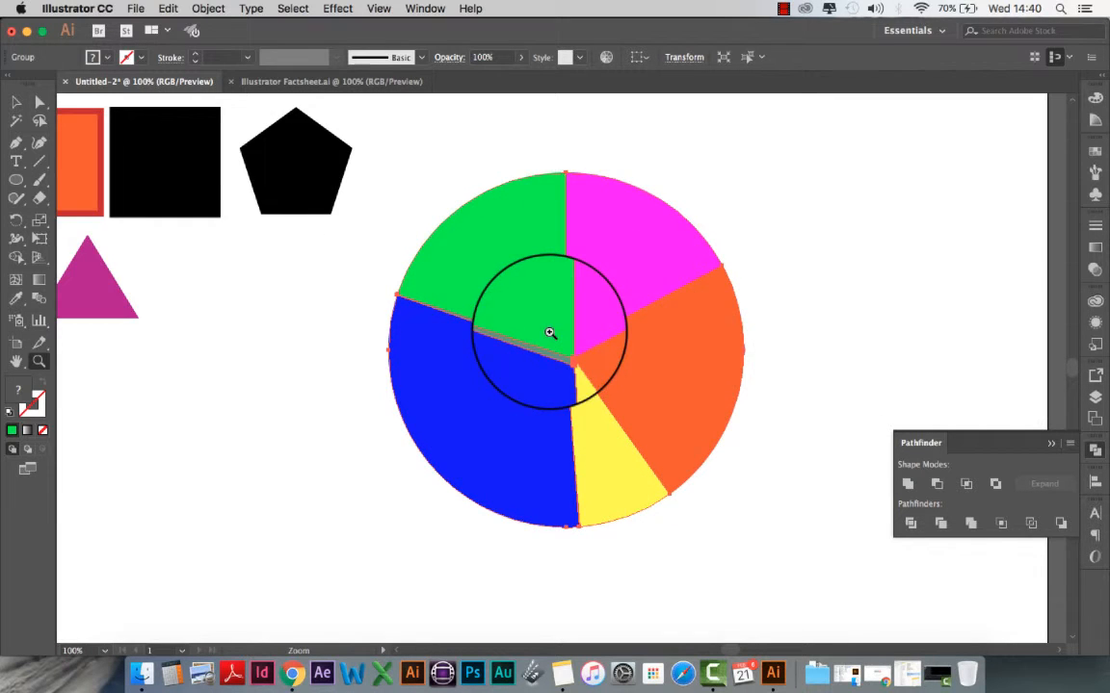
pyautogui.click(576, 358)
pyautogui.click(574, 392)
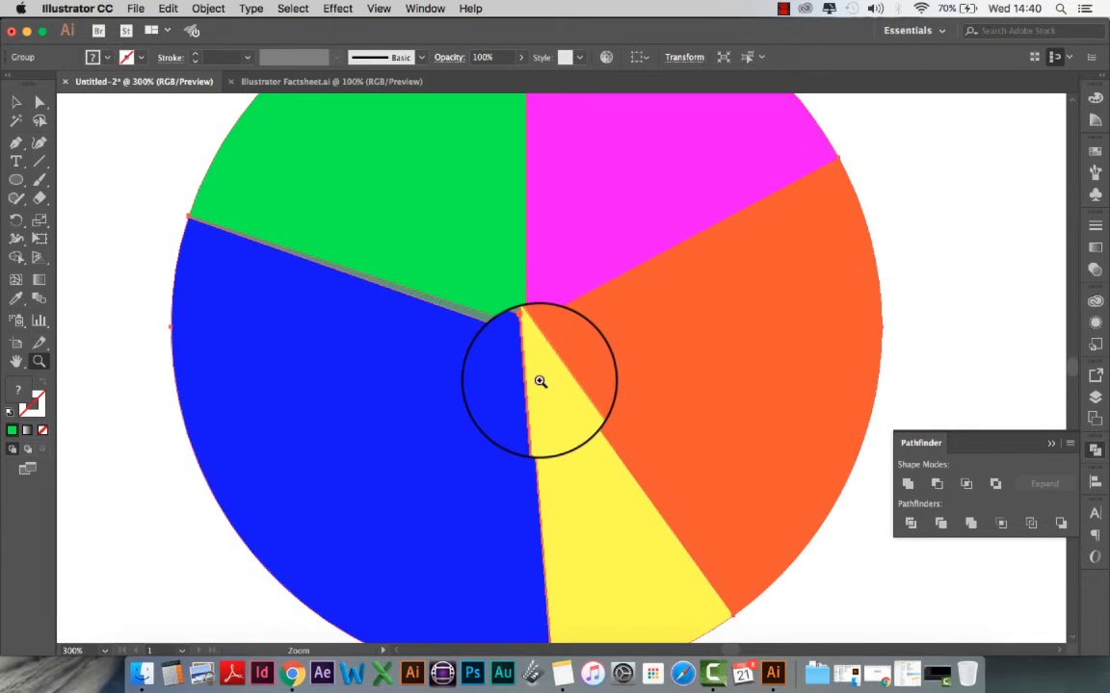
pyautogui.click(541, 380)
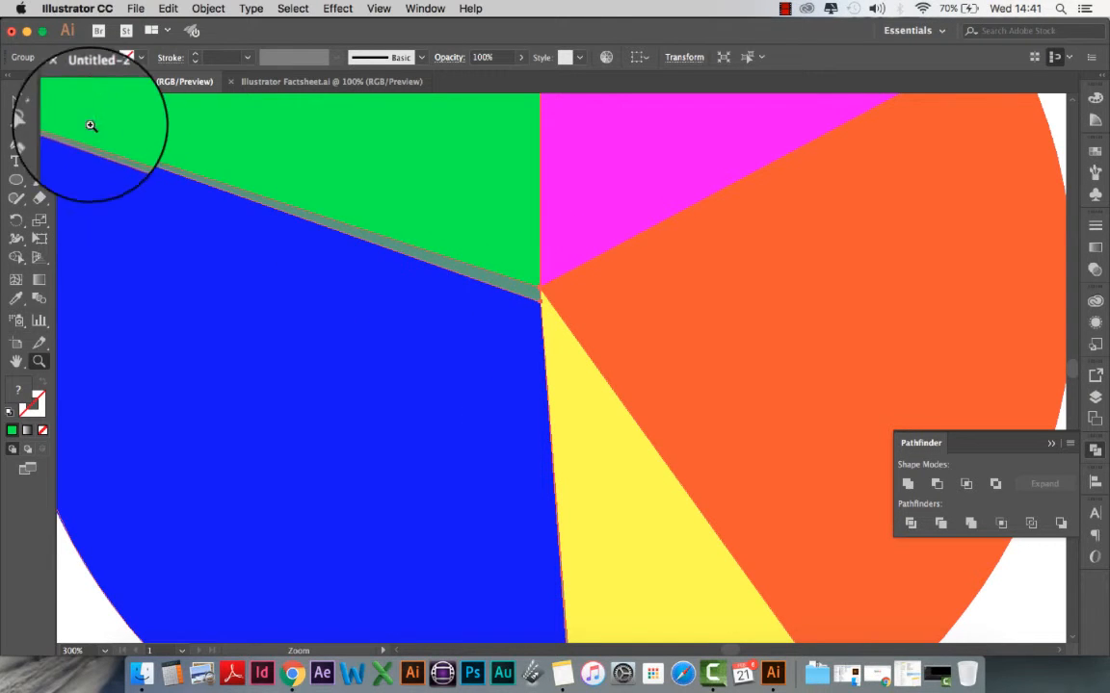
pyautogui.click(40, 102)
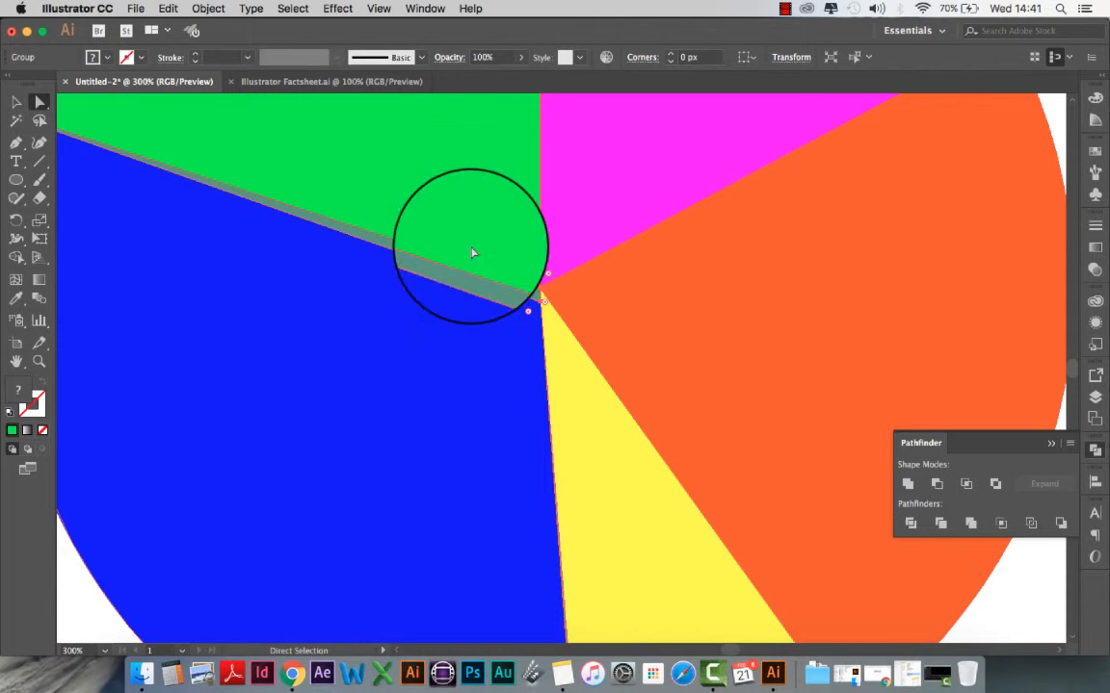
pyautogui.press('super+equal')
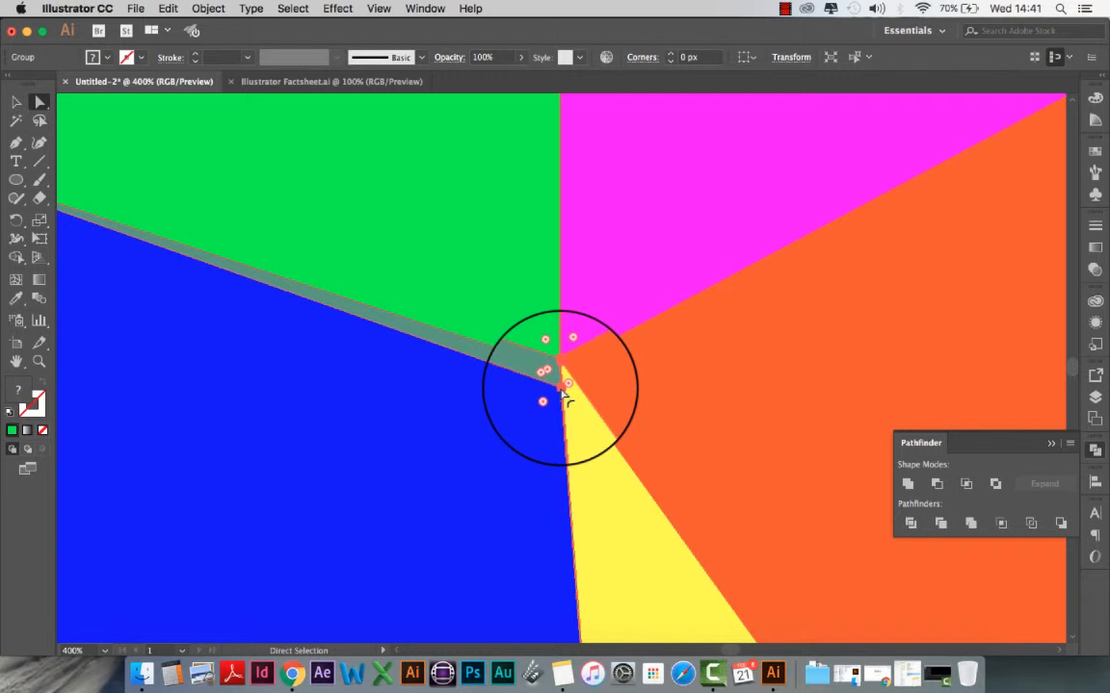
pyautogui.click(562, 388)
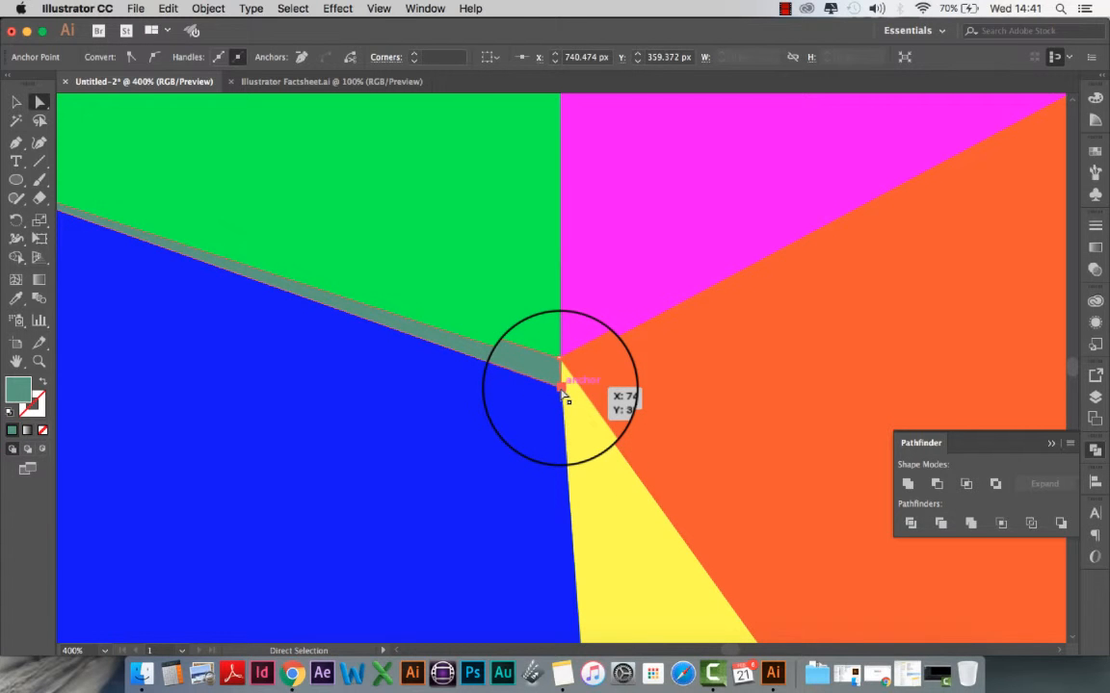
pyautogui.moveTo(562, 390); pyautogui.dragTo(562, 376)
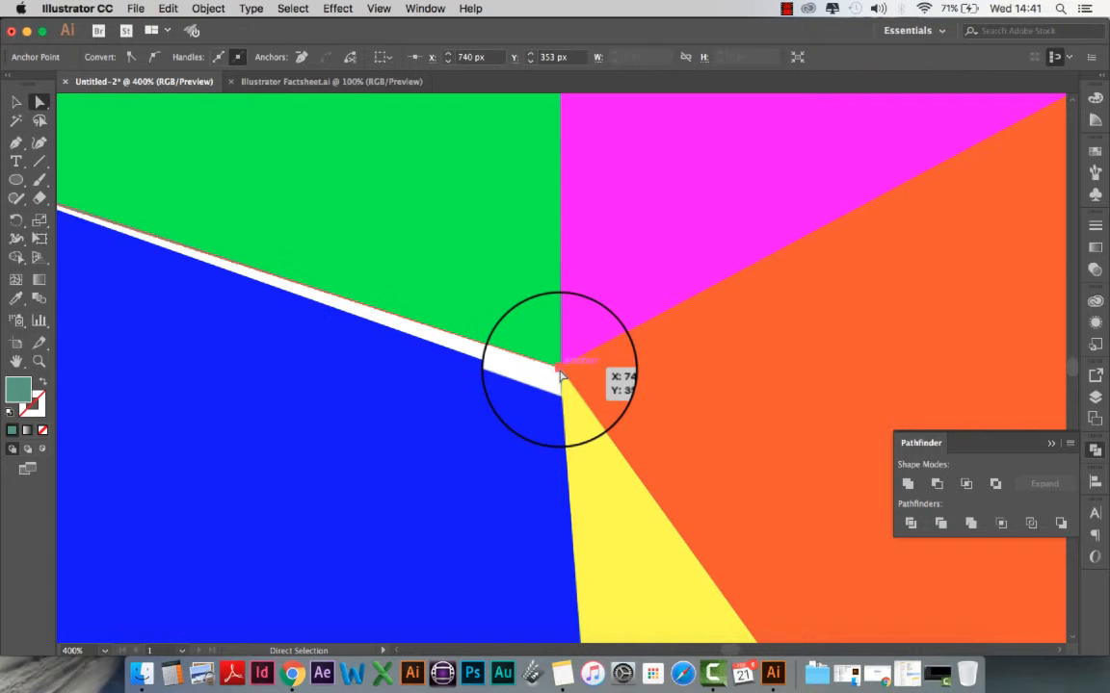
# Move the blue segment's inner corner anchor to the pie's centre at X 740 px, Y 353 px, and deselect it
pyautogui.click(550, 417)
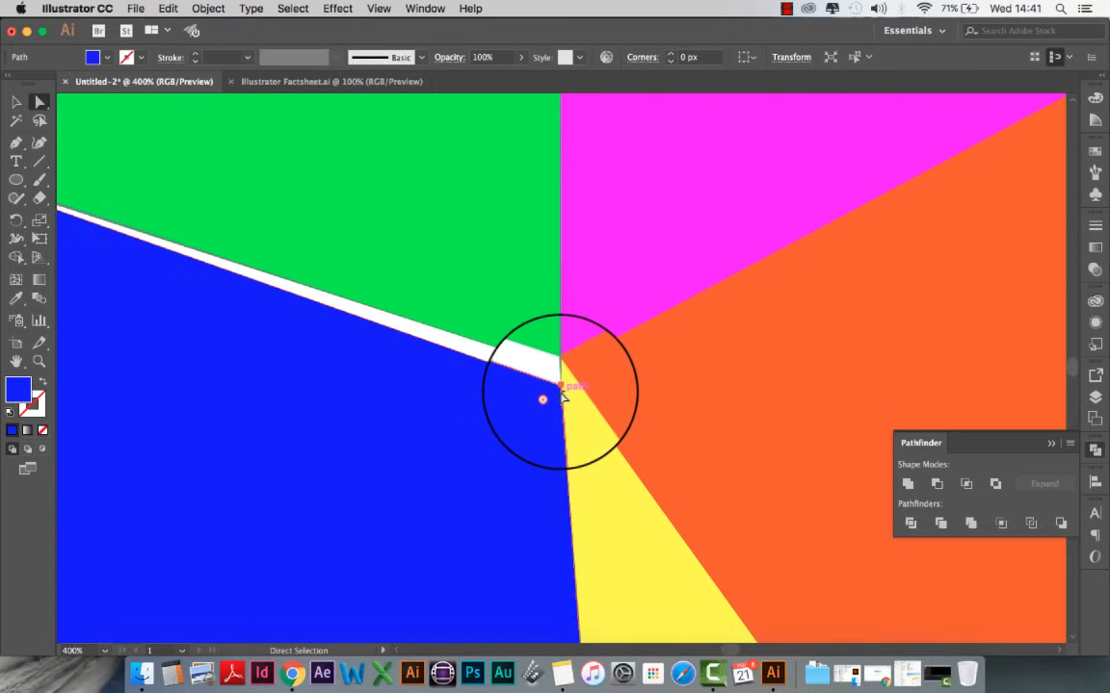
pyautogui.click(564, 390)
pyautogui.moveTo(566, 398); pyautogui.dragTo(565, 373)
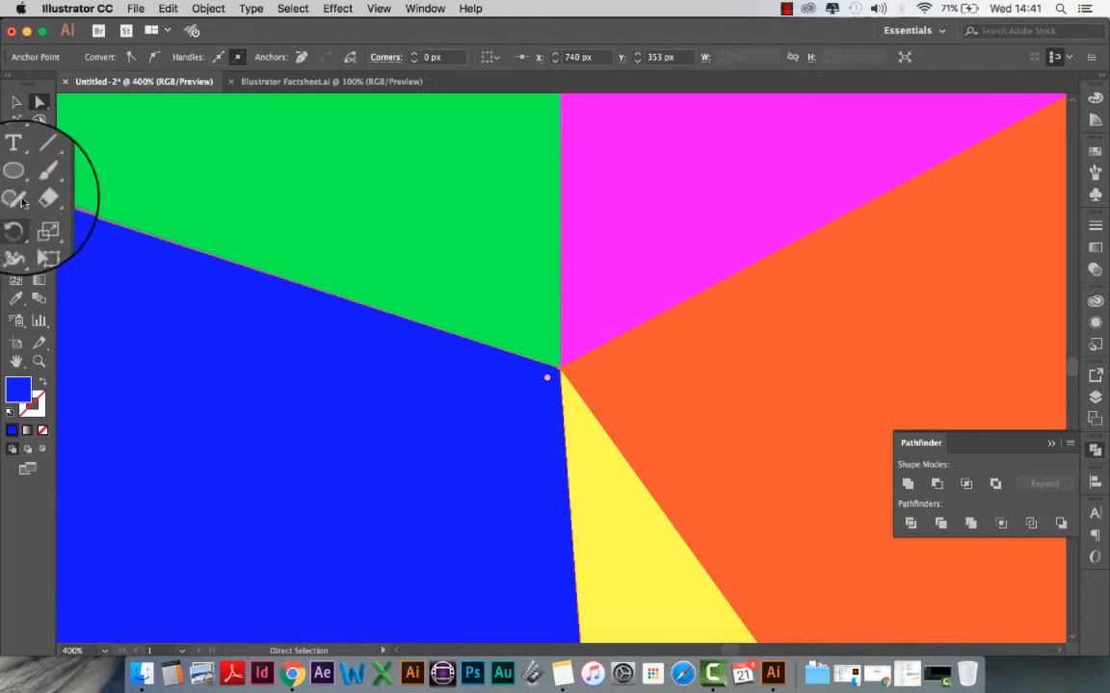
pyautogui.click(17, 102)
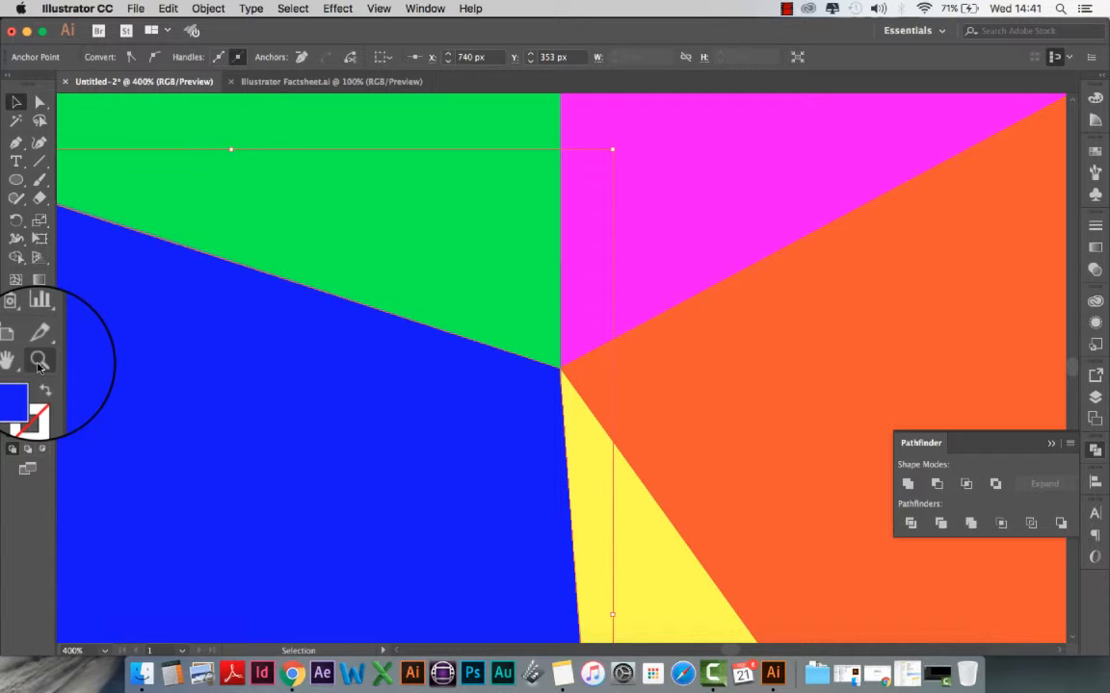
pyautogui.press('super+minus')
pyautogui.press('super+minus')
pyautogui.press('super+minus')
pyautogui.press('super+minus')
pyautogui.press('super+minus')
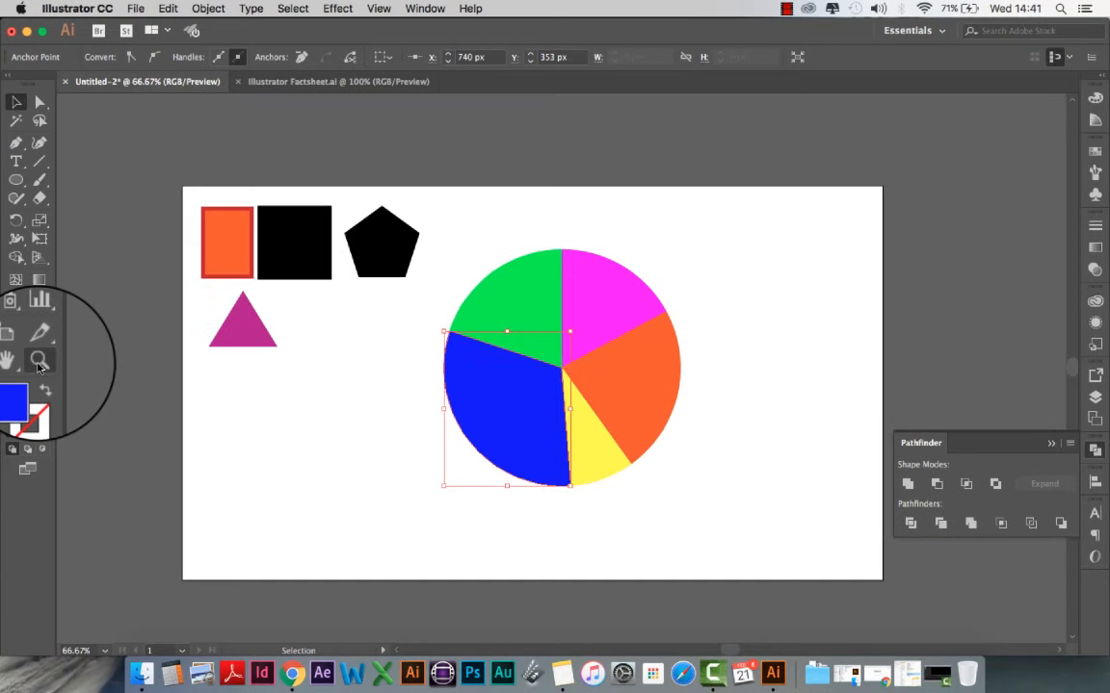
pyautogui.click(706, 467)
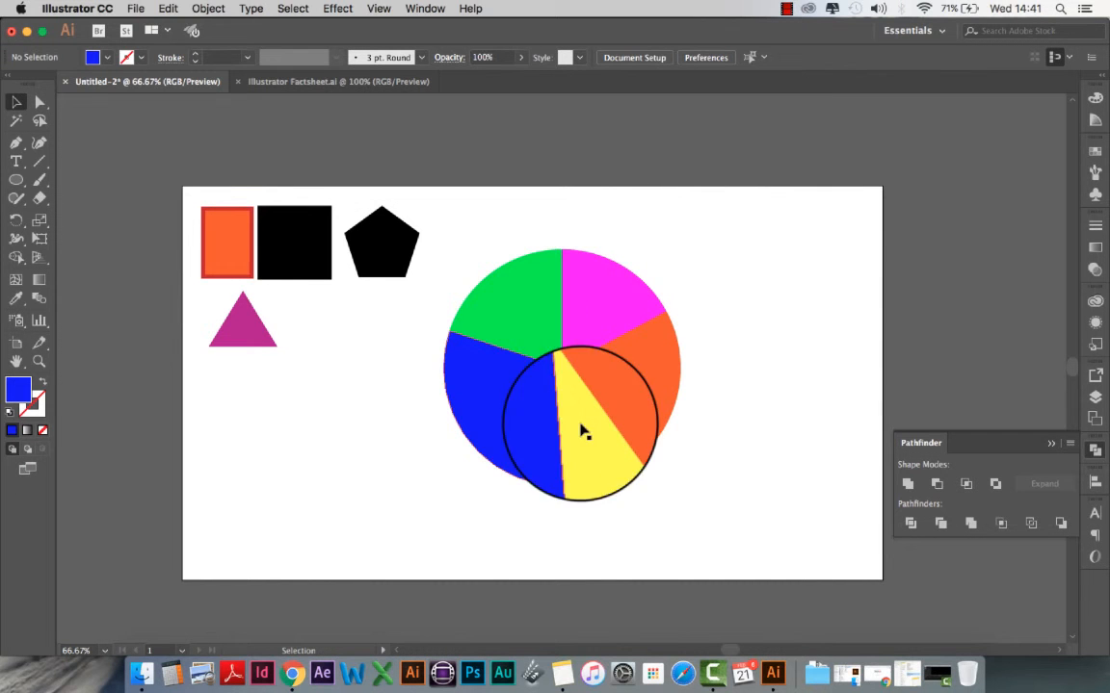
# Scale the pie group down proportionally to about two thirds of its size and place a copy to its right
pyautogui.click(620, 354)
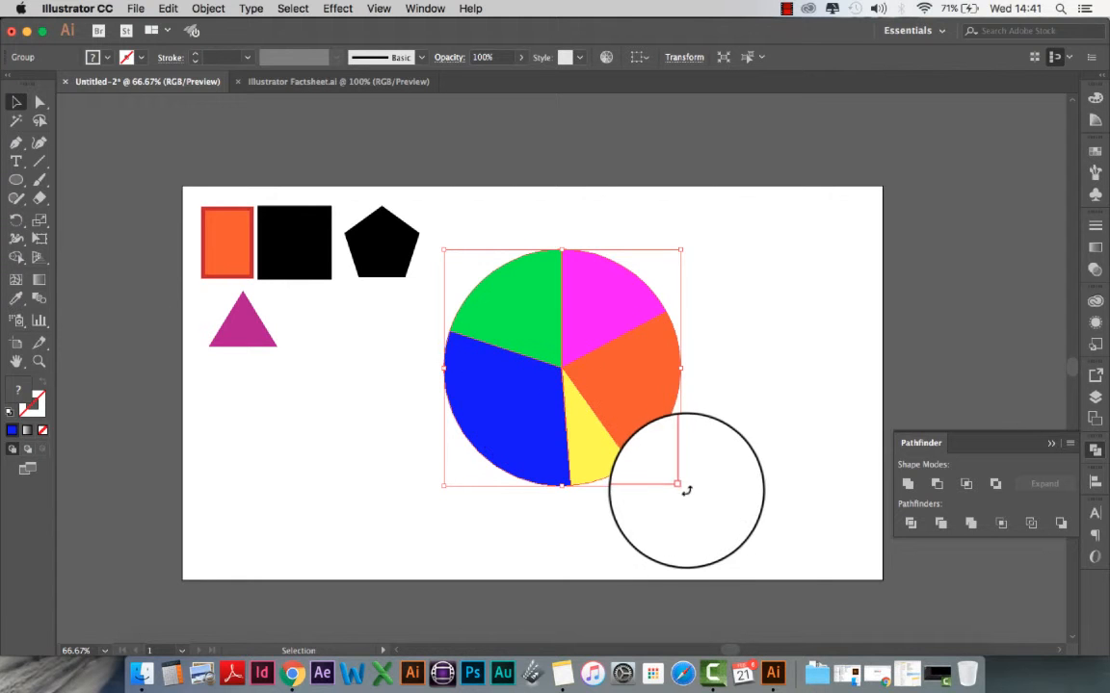
pyautogui.moveTo(680, 486); pyautogui.dragTo(589, 436)
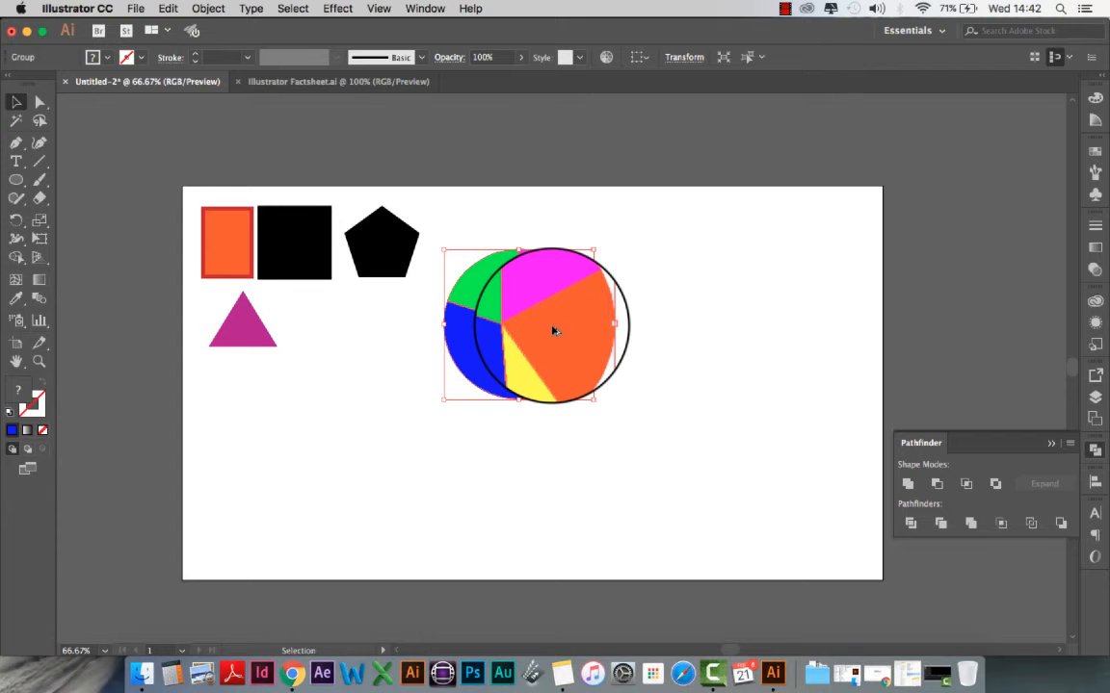
pyautogui.moveTo(553, 331); pyautogui.dragTo(729, 333)
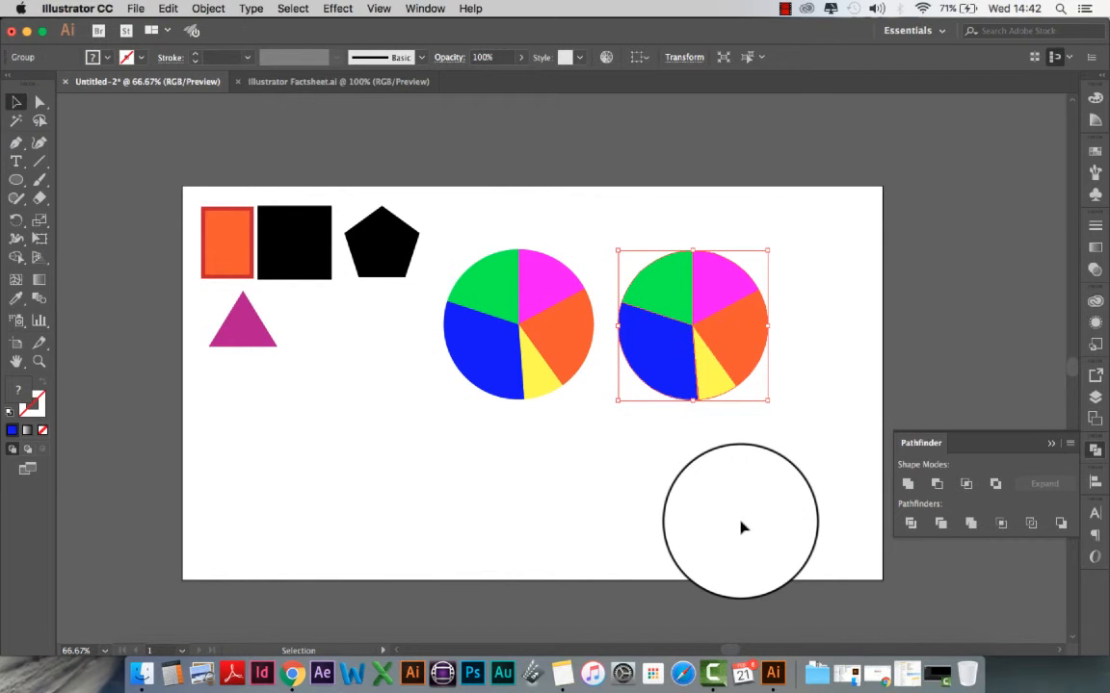
pyautogui.click(741, 527)
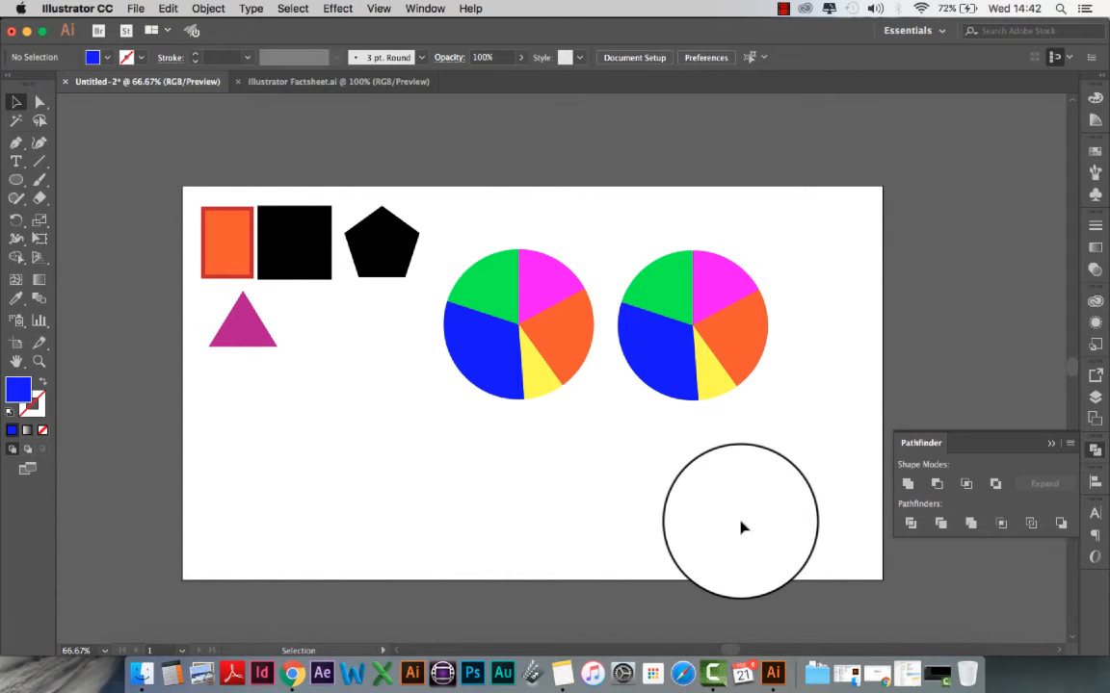
pyautogui.moveTo(740, 527); pyautogui.dragTo(693, 521)
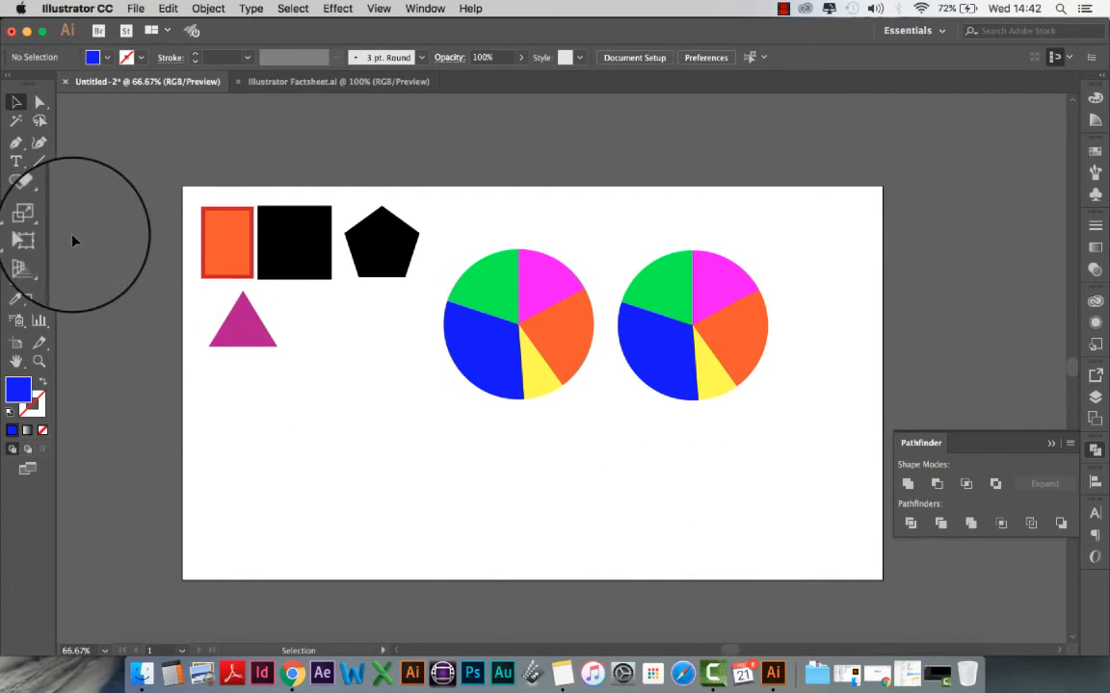
# Draw a circle of about 204 px with the Ellipse tool, centred on the right-hand pie
pyautogui.click(16, 181)
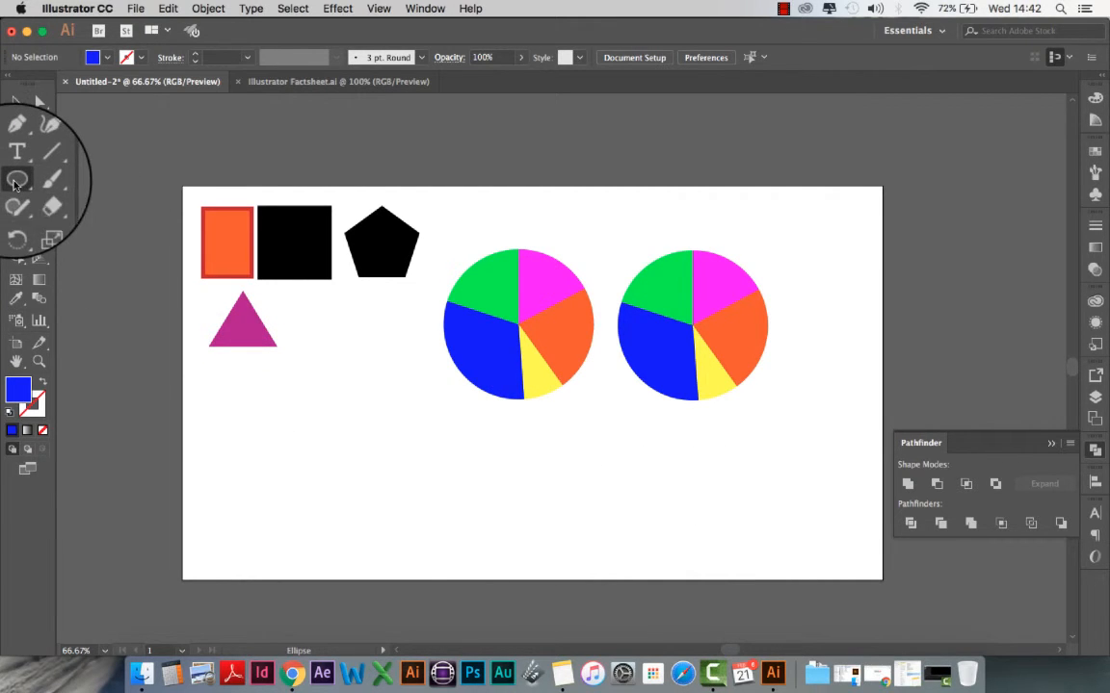
pyautogui.click(16, 182)
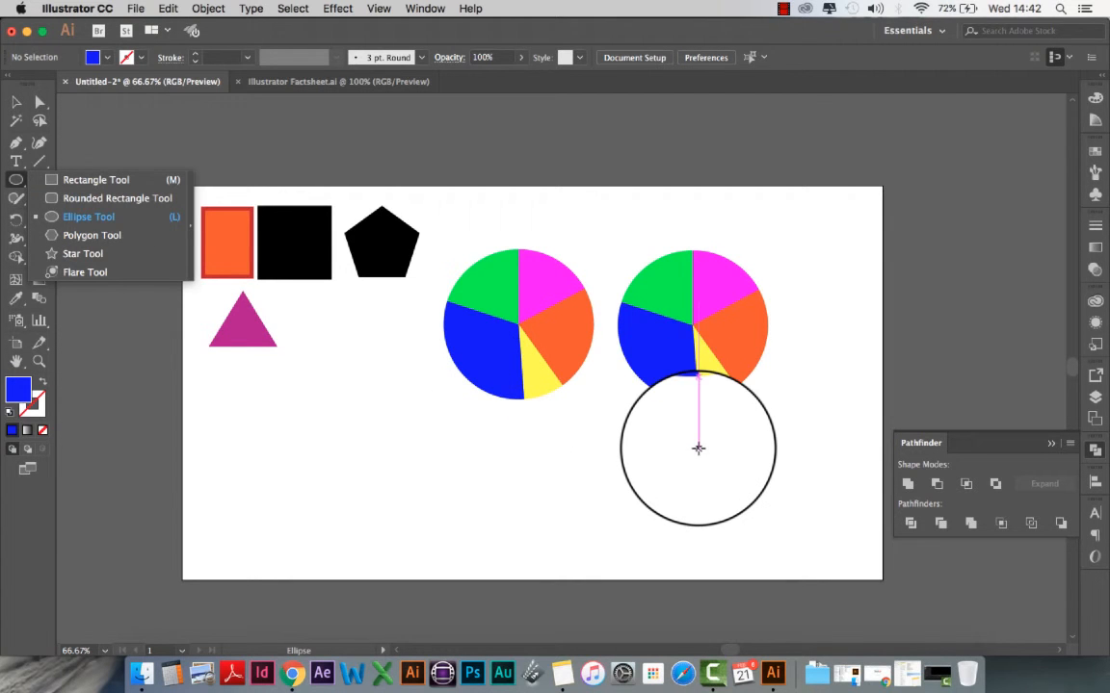
pyautogui.press('super+plus')
pyautogui.hscroll(3, 700, 448)
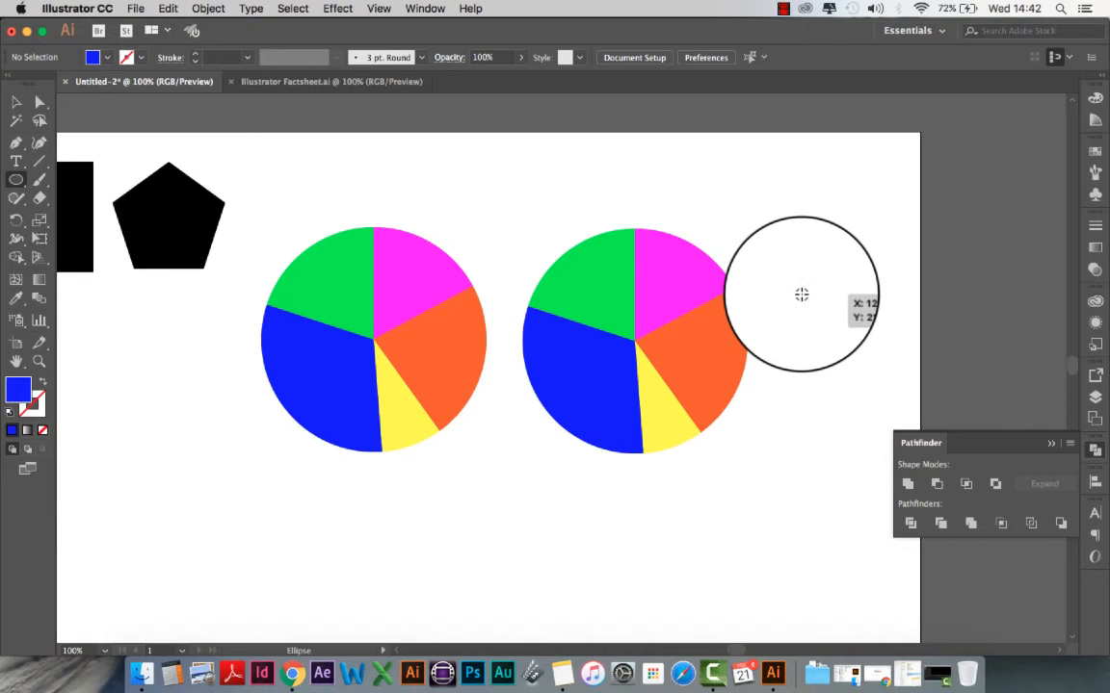
pyautogui.moveTo(802, 294)
pyautogui.mouseDown()
pyautogui.moveTo(758, 435)
pyautogui.moveTo(651, 399)
pyautogui.moveTo(633, 340)
pyautogui.moveTo(708, 426)
pyautogui.moveTo(701, 421)
pyautogui.mouseUp()
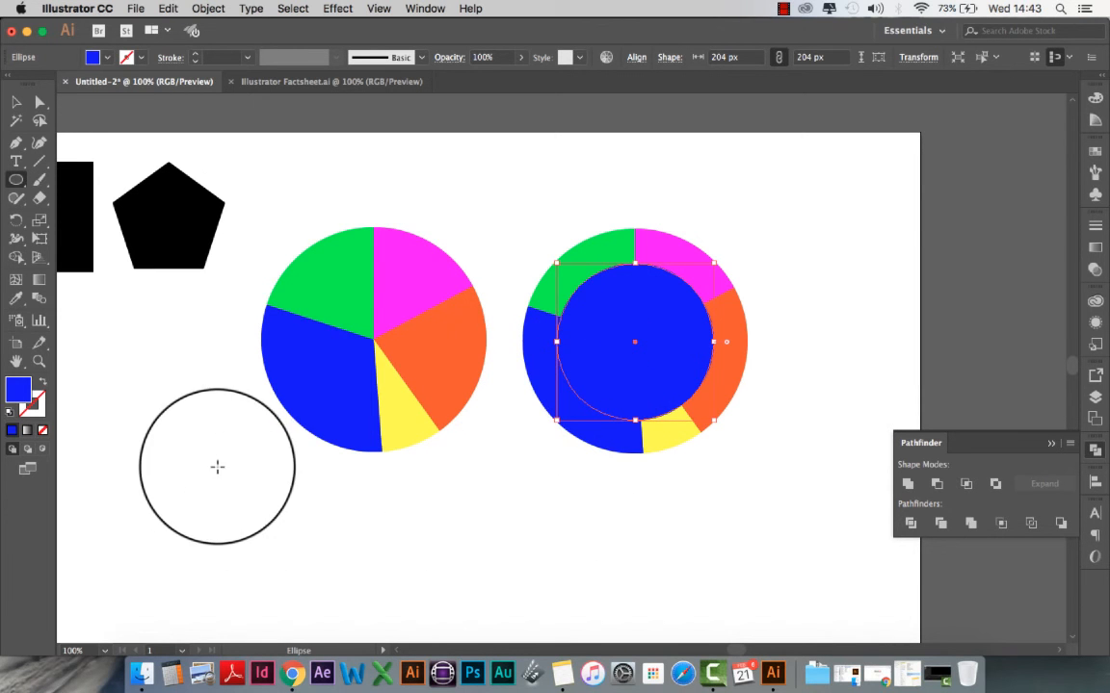
# Fill the new inner circle with the near-black colour 00000a
pyautogui.doubleClick(19, 391)
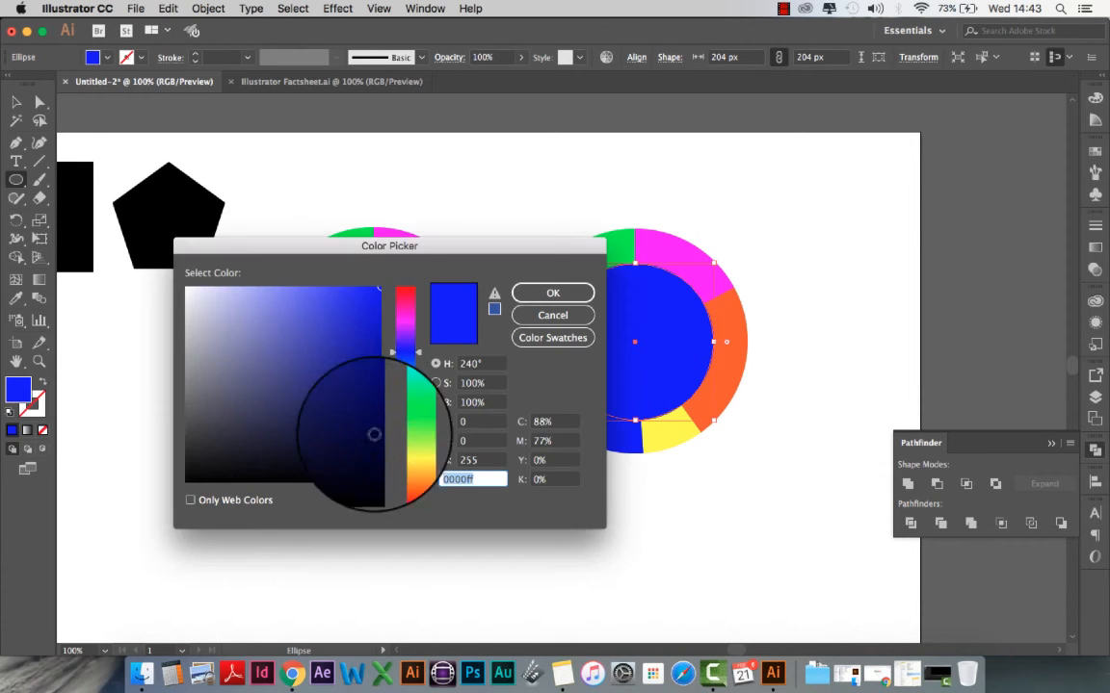
pyautogui.click(374, 474)
pyautogui.click(568, 294)
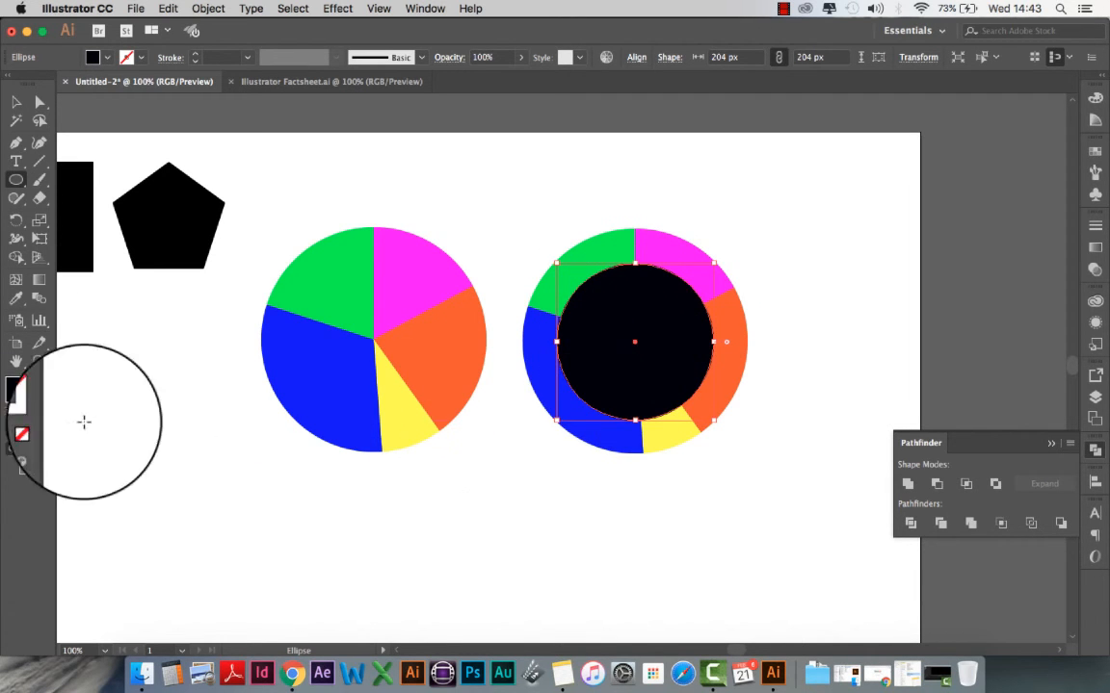
# Change the inner circle's fill to white, ffffff, to imitate a ring chart
pyautogui.doubleClick(17, 388)
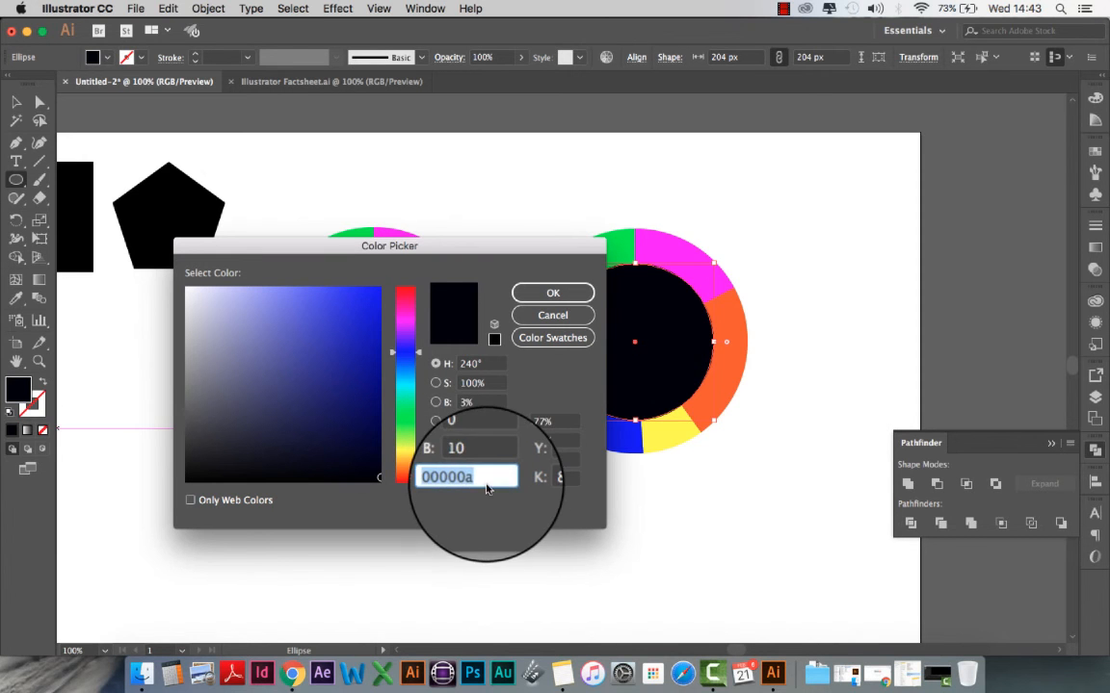
pyautogui.write('ffffff')
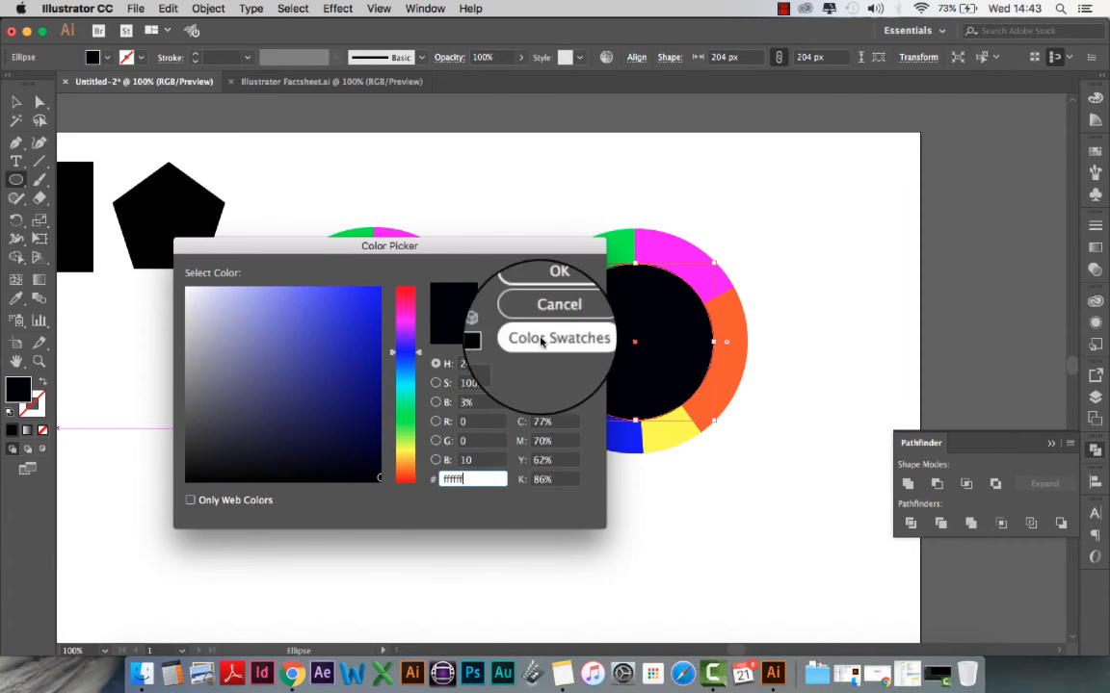
pyautogui.click(553, 292)
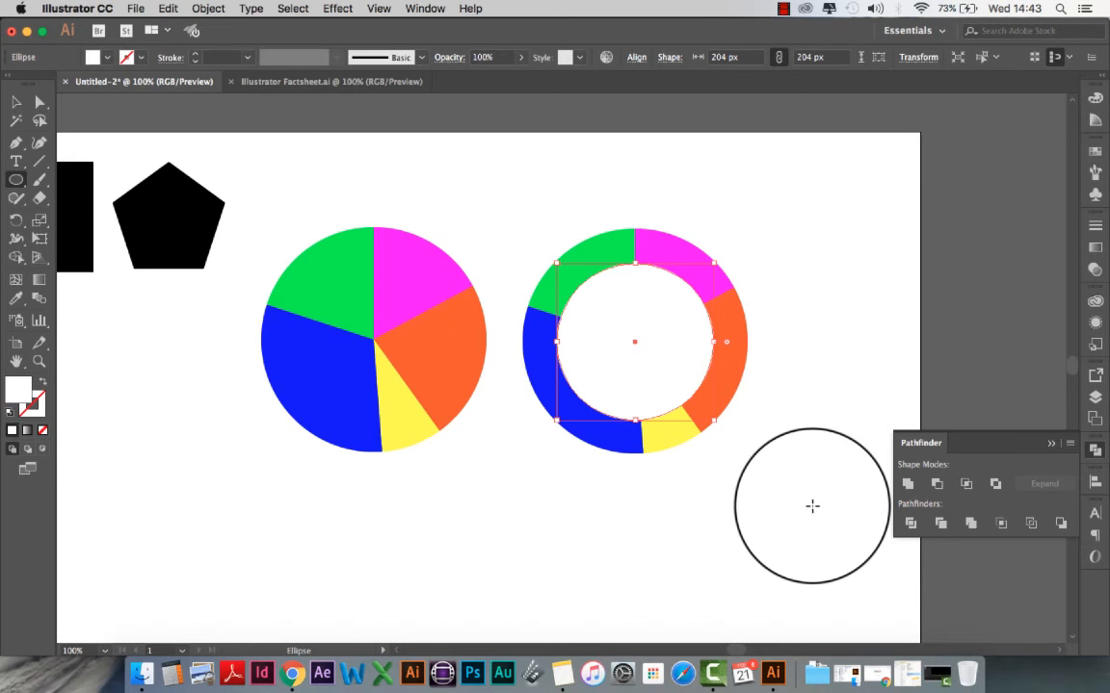
# Try moving the white circle and right-hand pie together to the right, and undo back to the near-black inner circle
pyautogui.click(16, 101)
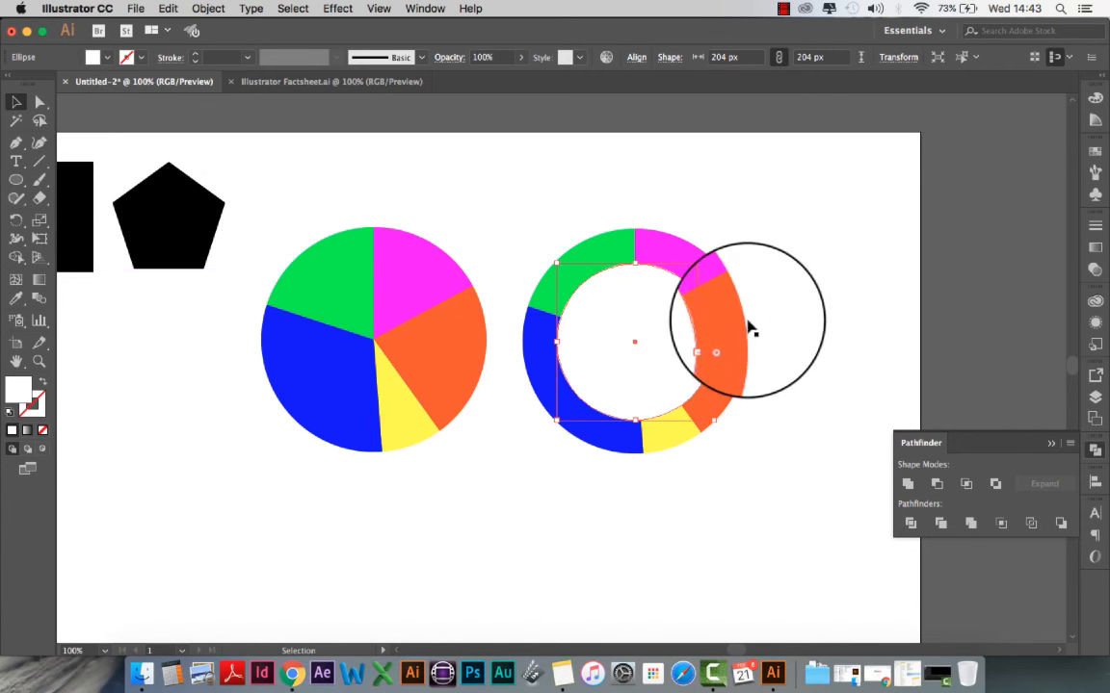
pyautogui.moveTo(756, 236); pyautogui.dragTo(740, 374)
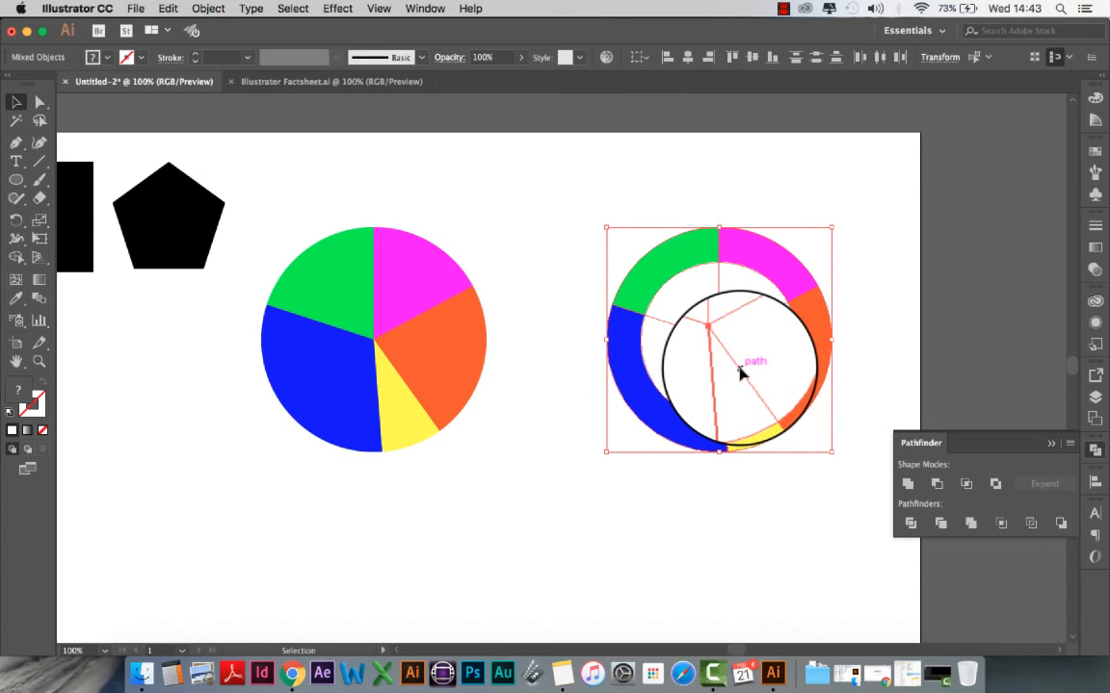
pyautogui.press('super+z')
pyautogui.press('super+z')
pyautogui.press('super+z')
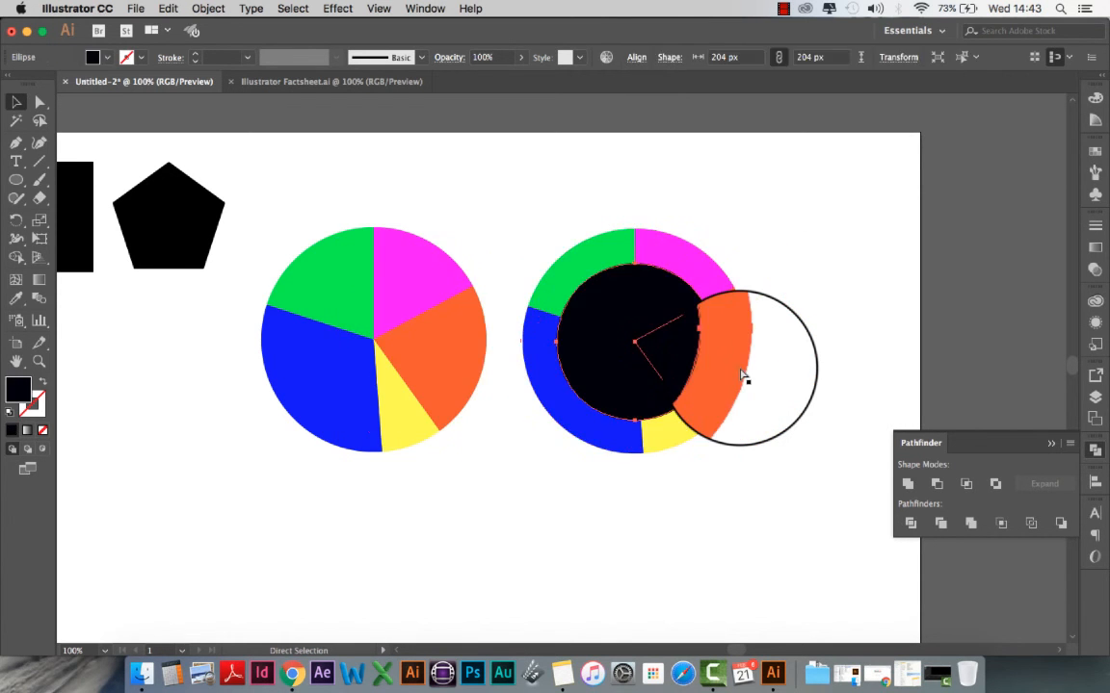
# Split the right-hand pie and its near-black inner circle into separate pieces along their overlaps with Pathfinder Divide
pyautogui.moveTo(764, 237); pyautogui.dragTo(520, 453)
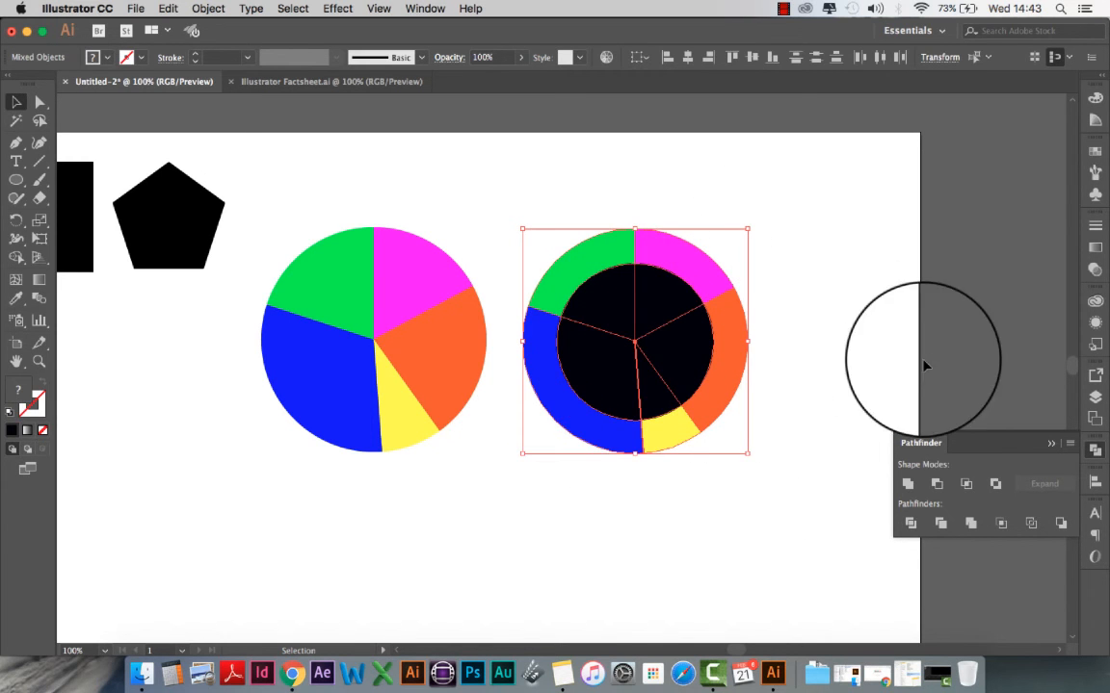
pyautogui.click(914, 525)
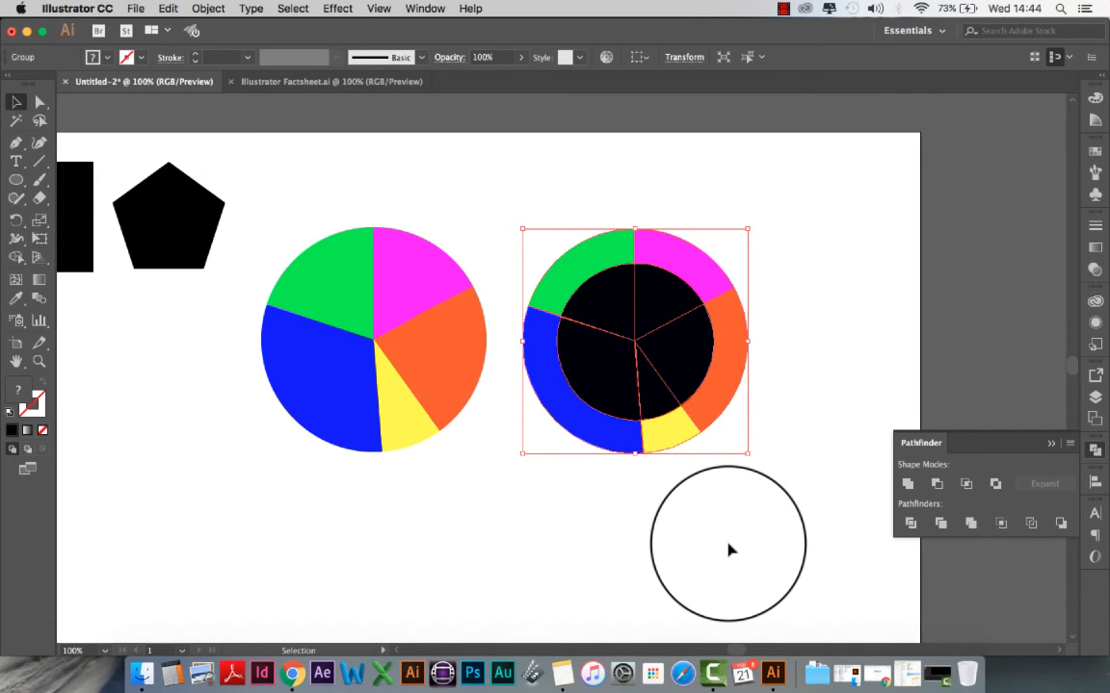
pyautogui.click(729, 549)
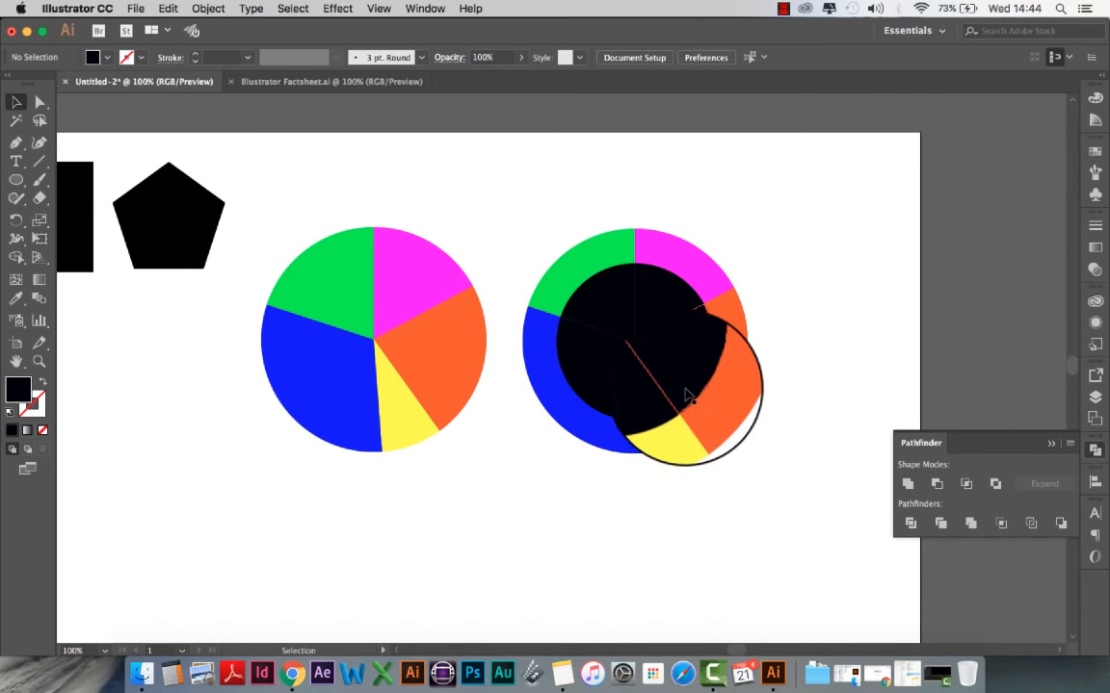
pyautogui.moveTo(599, 337); pyautogui.dragTo(603, 381)
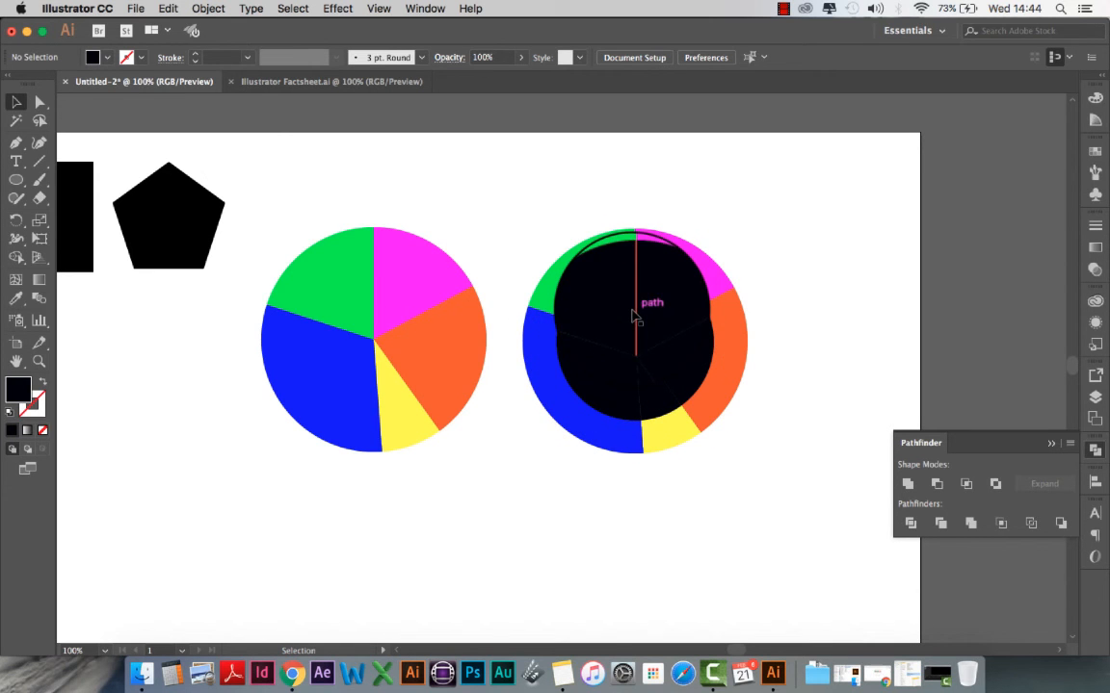
# Delete the near-black inner segments one by one with the Direct Selection tool, leaving only the coloured outer ring
pyautogui.click(40, 102)
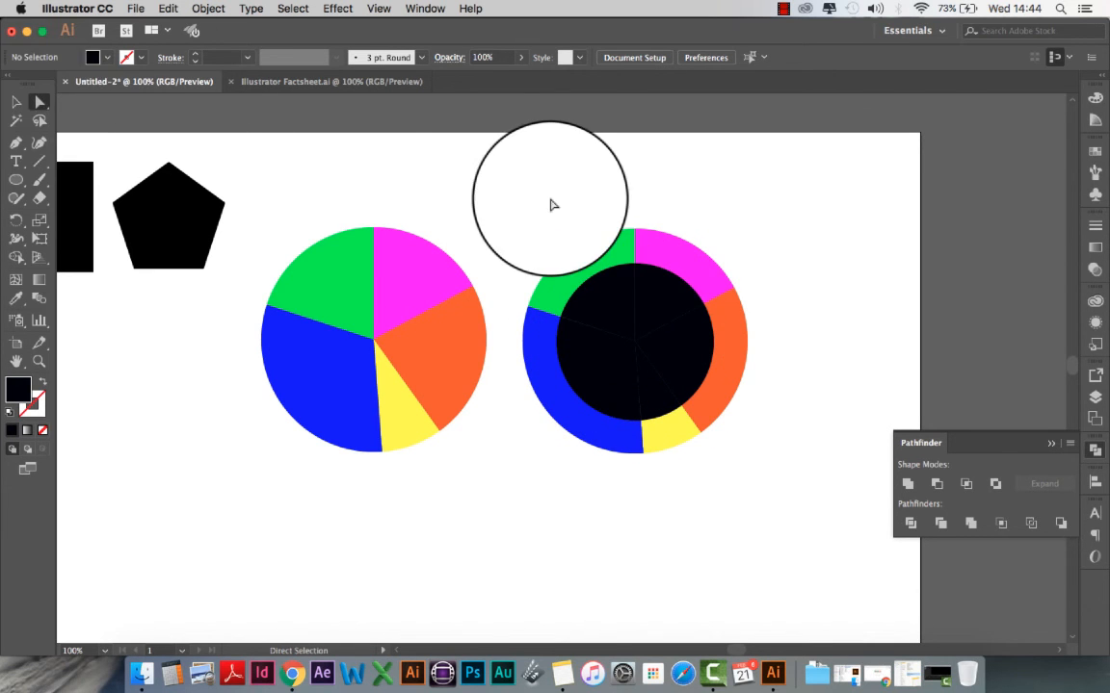
pyautogui.moveTo(639, 344); pyautogui.dragTo(662, 311)
pyautogui.press('Delete')
pyautogui.click(609, 313)
pyautogui.press('Delete')
pyautogui.click(599, 362)
pyautogui.press('Delete')
pyautogui.click(655, 362)
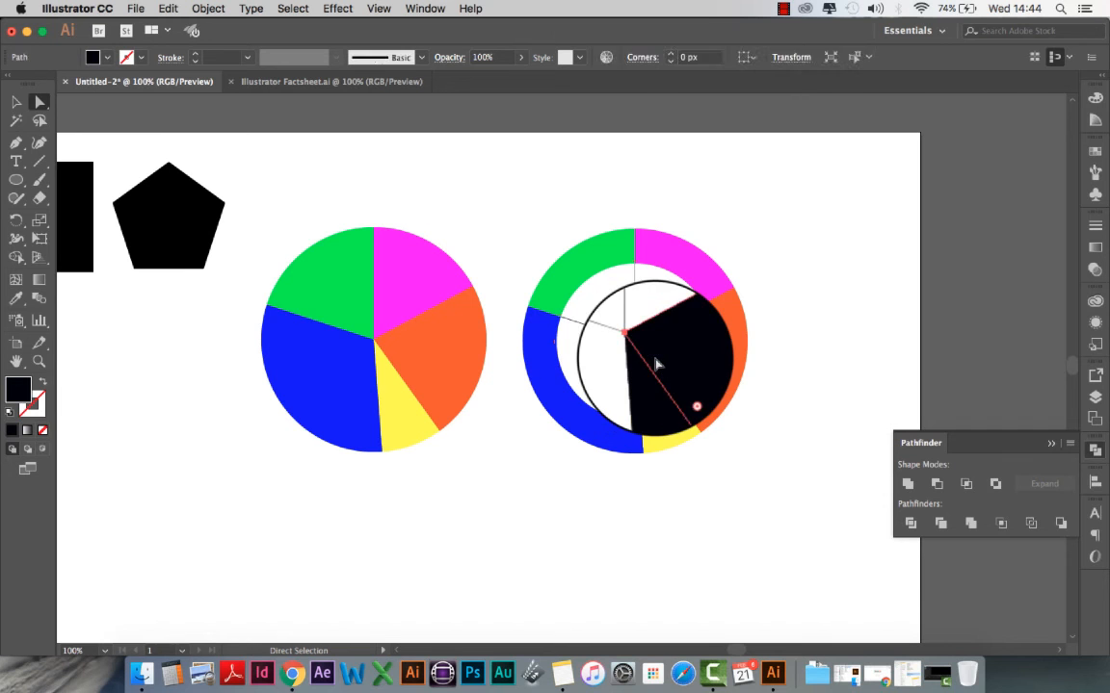
pyautogui.press('Delete')
pyautogui.click(648, 379)
pyautogui.press('Delete')
pyautogui.moveTo(650, 383); pyautogui.dragTo(649, 342)
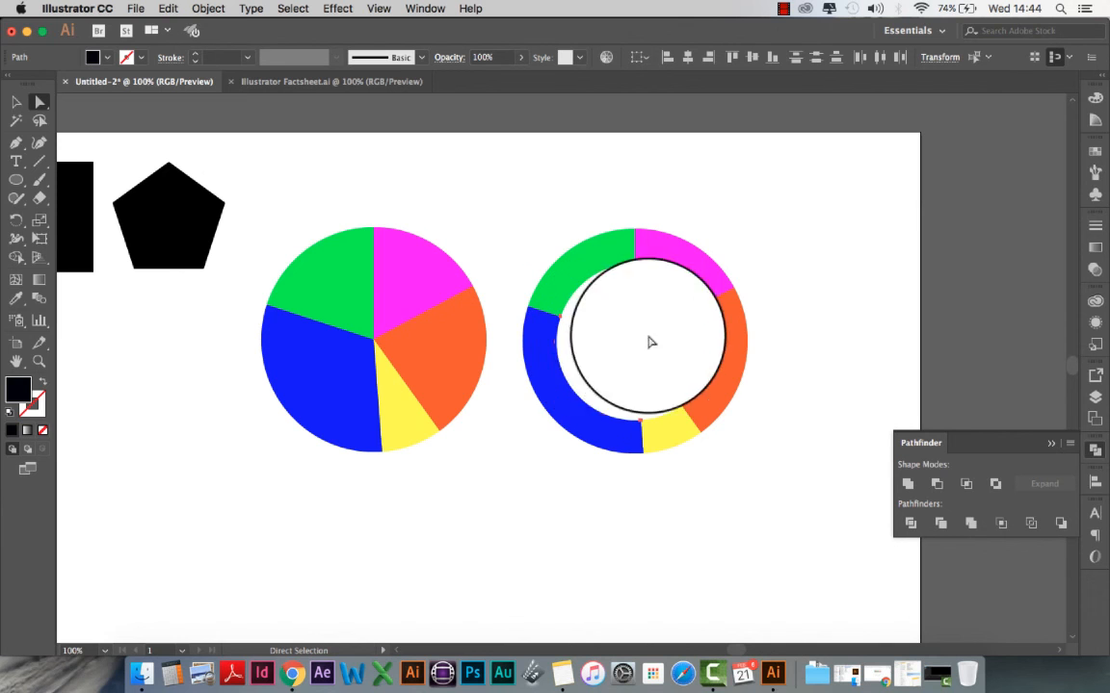
# Move the ring chart a little to the right, further away from the pie chart
pyautogui.click(17, 103)
pyautogui.click(681, 258)
pyautogui.moveTo(701, 275); pyautogui.dragTo(753, 277)
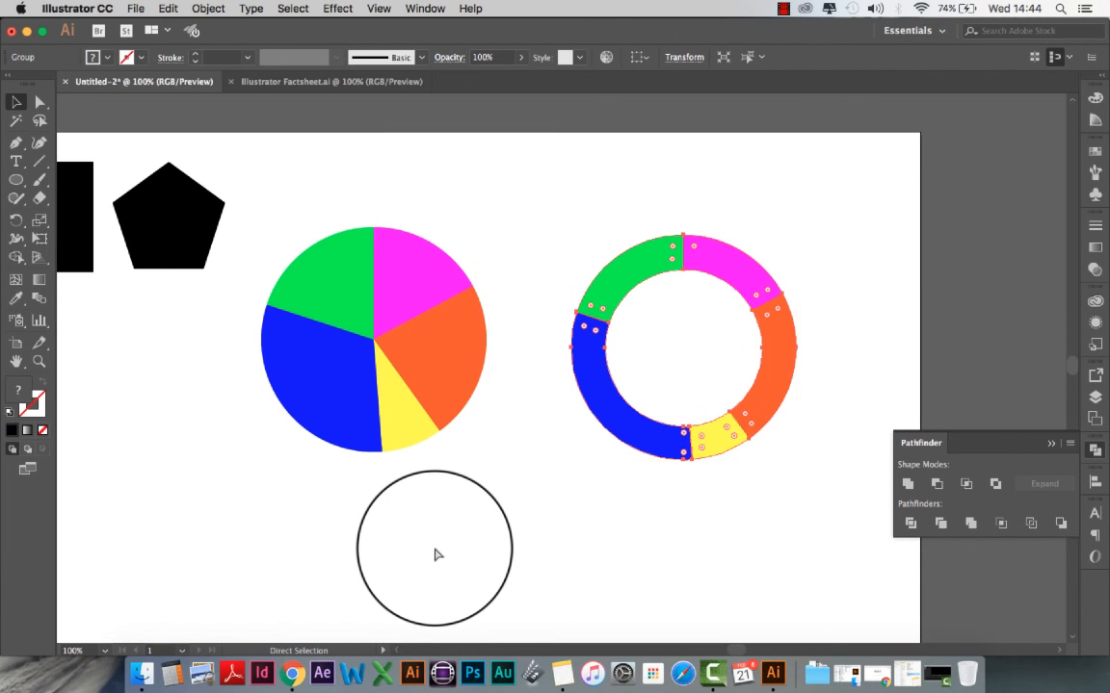
pyautogui.press('super+minus')
pyautogui.moveTo(435, 554); pyautogui.dragTo(417, 519)
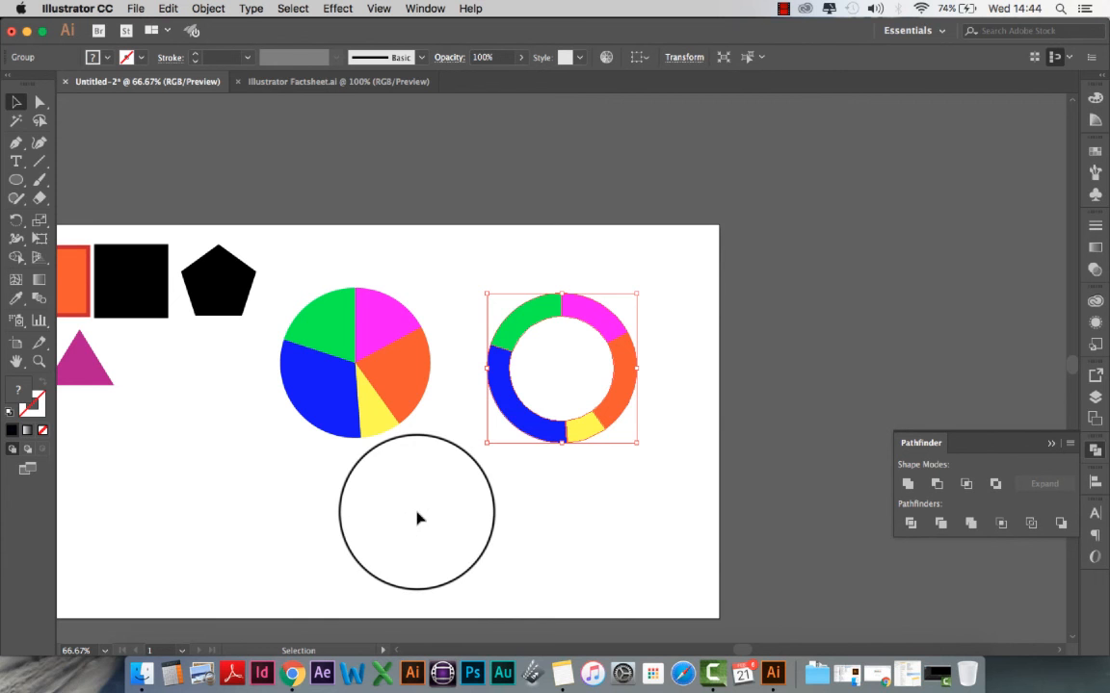
# Review the Hand tool and Zoom tool sections in Illustrator Factsheet.ai, and return to the Untitled-2 drawing
pyautogui.click(354, 82)
pyautogui.scroll(5, 470, 525)
pyautogui.scroll(-5, 482, 424)
pyautogui.scroll(5, 460, 479)
pyautogui.scroll(5, 460, 479)
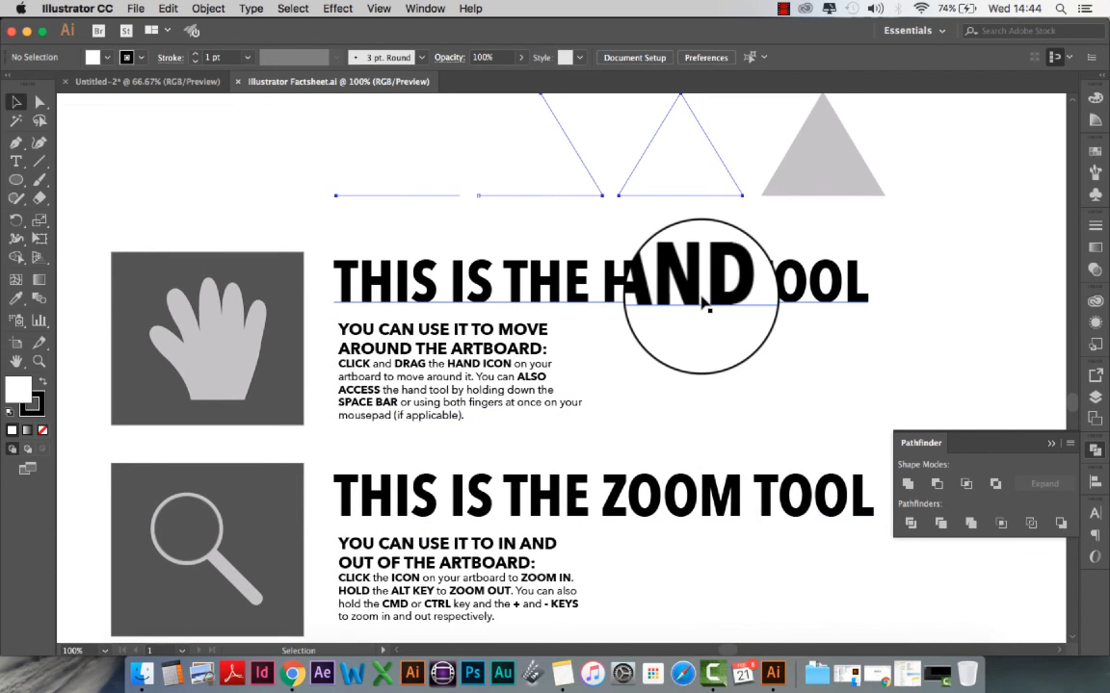
pyautogui.click(166, 85)
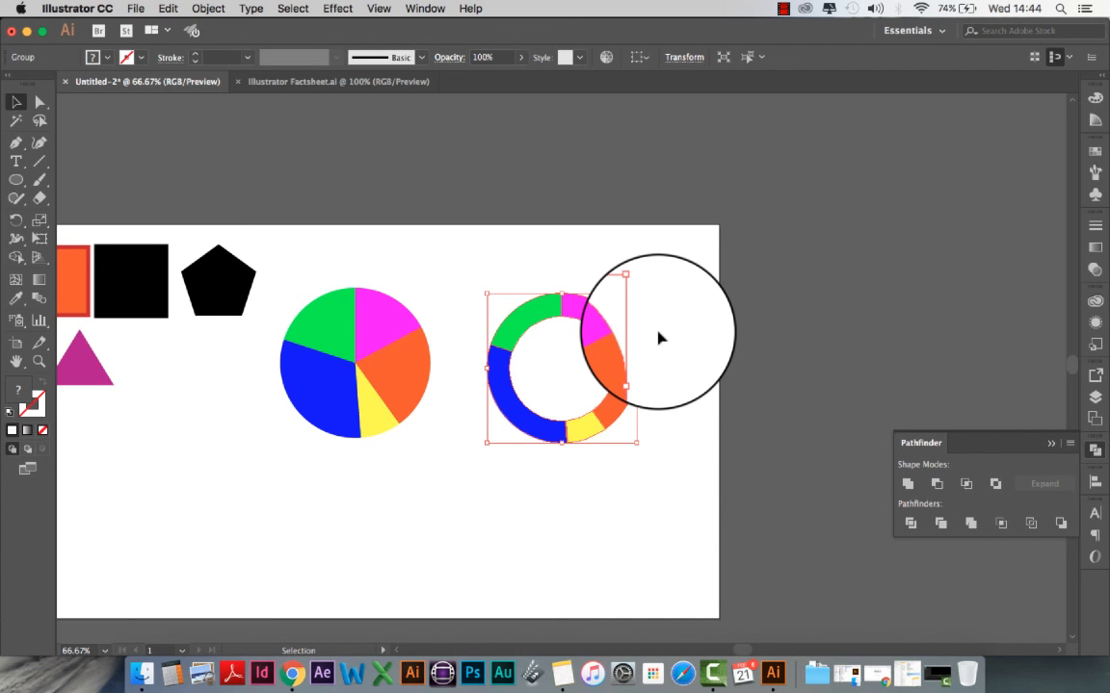
# Pan around the artboard with scrolling and the Hand tool to view all the shapes and both charts
pyautogui.hscroll(-10, 659, 338)
pyautogui.scroll(-3, 659, 338)
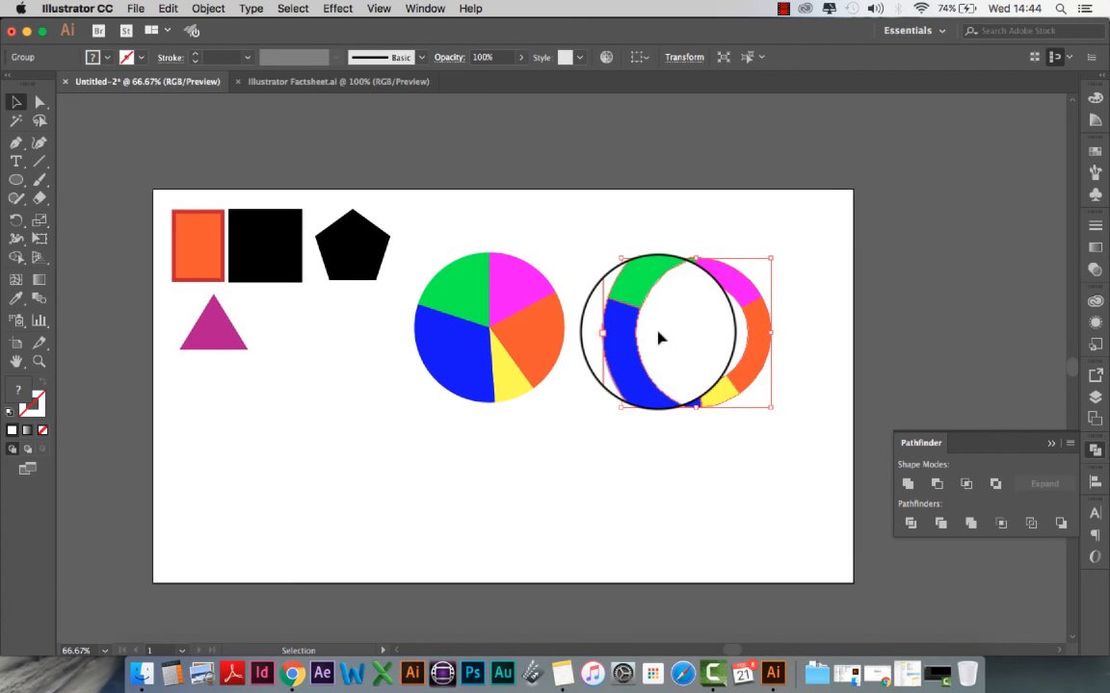
pyautogui.hscroll(1, 658, 339)
pyautogui.scroll(1, 659, 338)
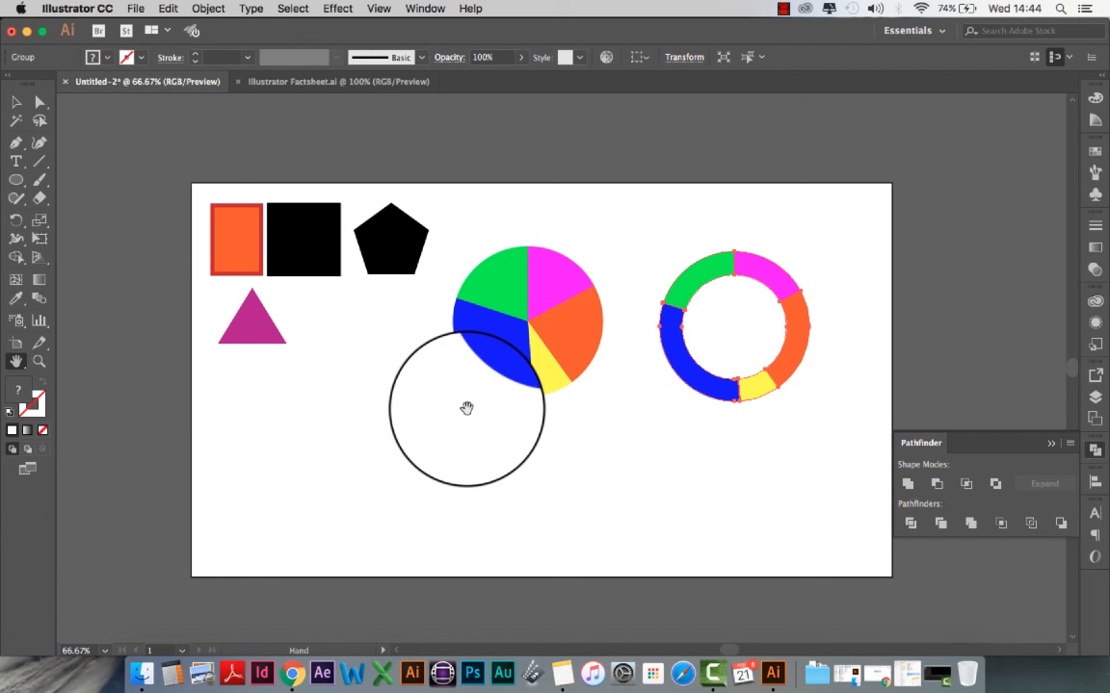
pyautogui.moveTo(563, 448); pyautogui.dragTo(504, 428)
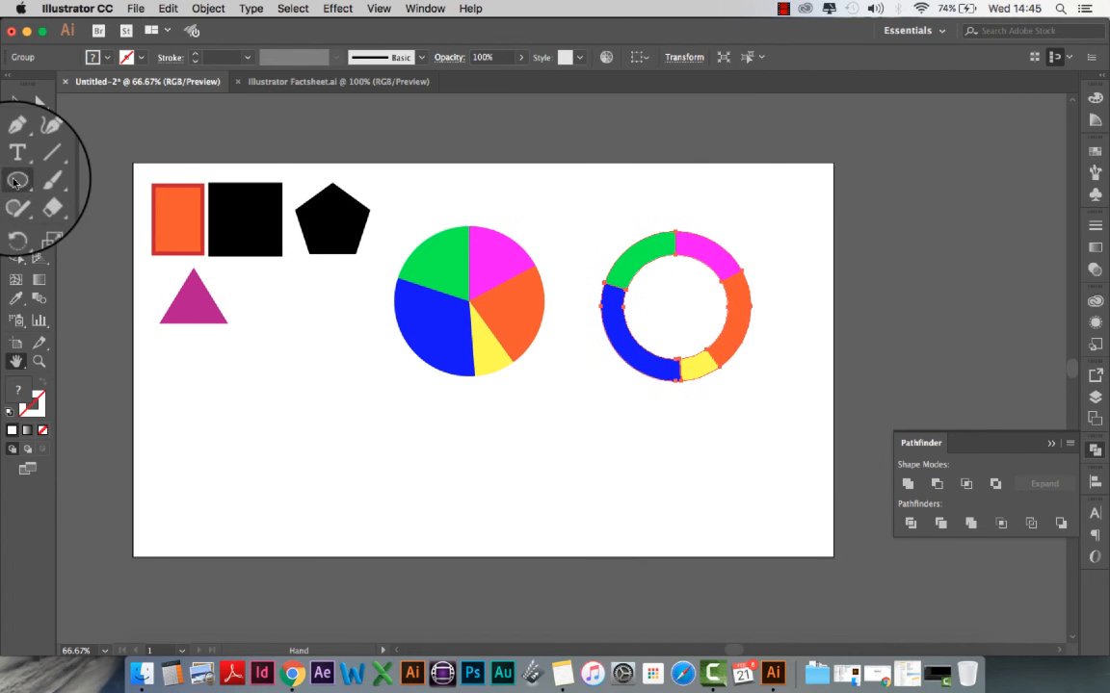
pyautogui.click(16, 101)
pyautogui.moveTo(355, 282); pyautogui.dragTo(531, 449)
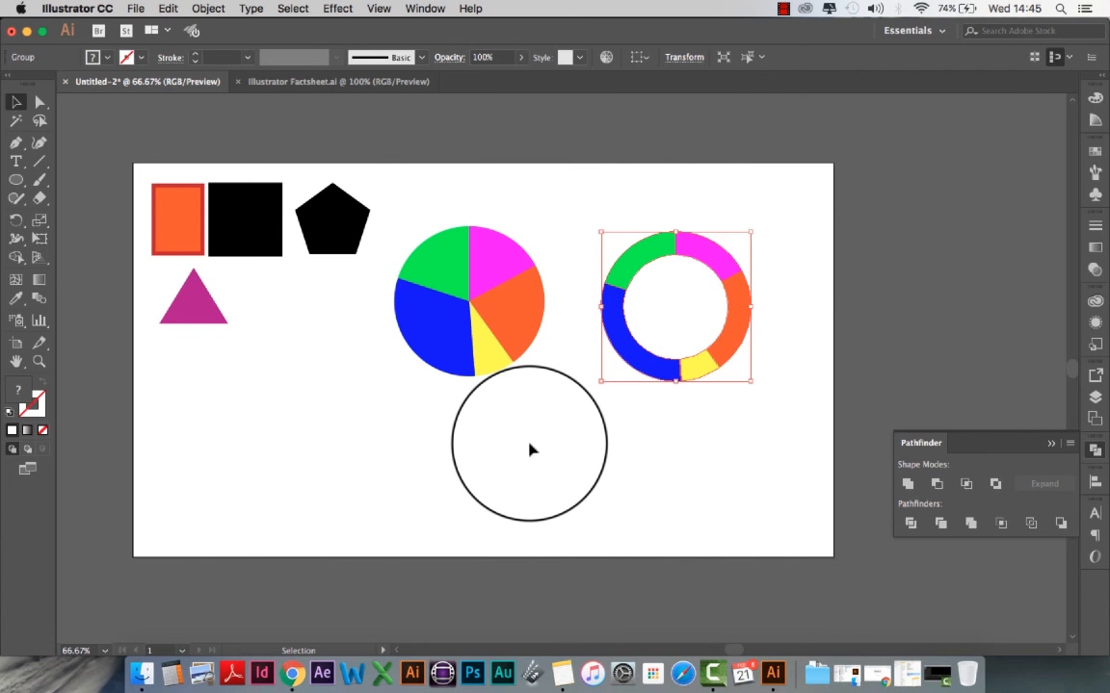
pyautogui.press('space')
pyautogui.press('space')
pyautogui.moveTo(528, 443); pyautogui.dragTo(555, 446)
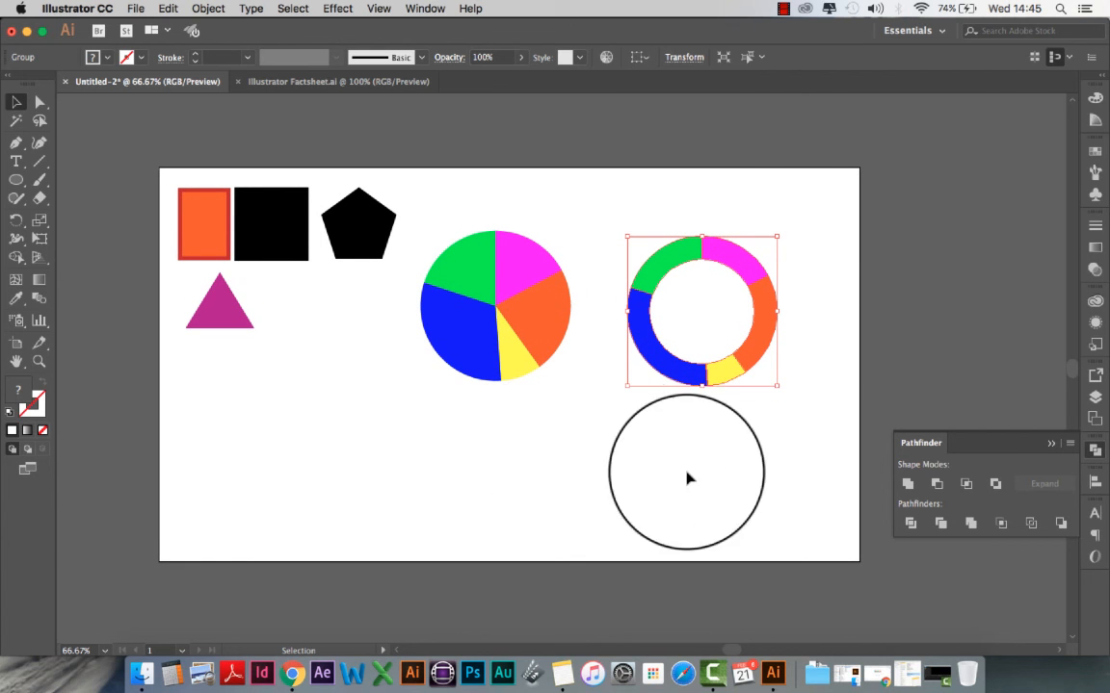
# Scale the pie chart and ring chart down together and move them up beside the black pentagon
pyautogui.click(804, 246)
pyautogui.moveTo(792, 218); pyautogui.dragTo(485, 396)
pyautogui.moveTo(775, 386); pyautogui.dragTo(660, 326)
pyautogui.moveTo(486, 287); pyautogui.dragTo(490, 243)
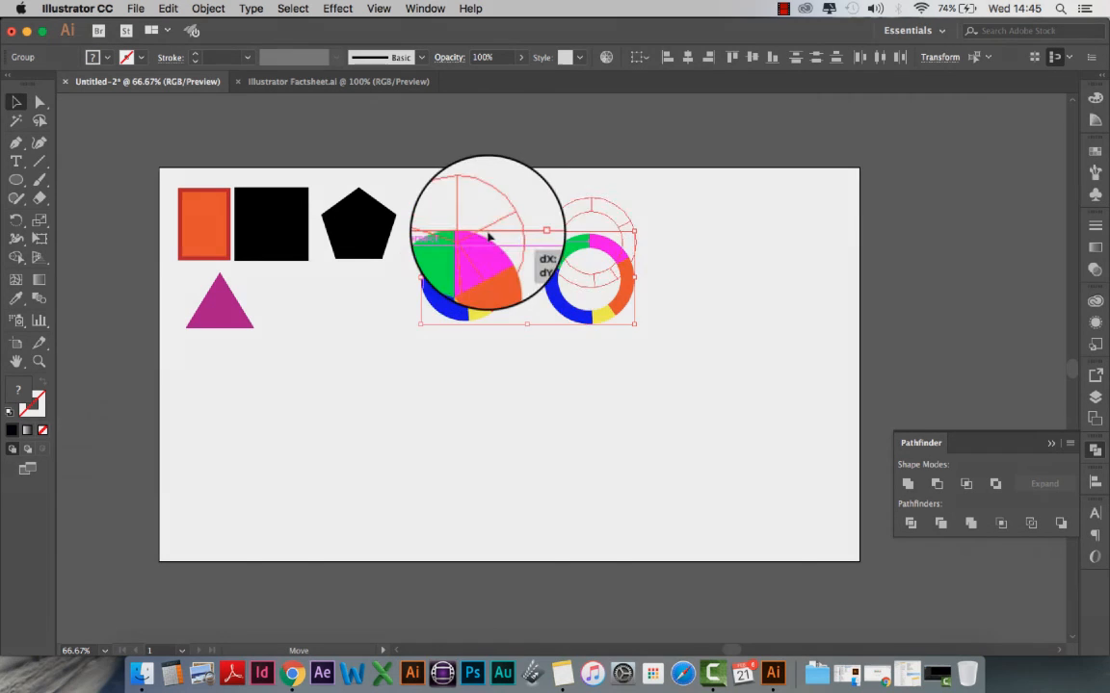